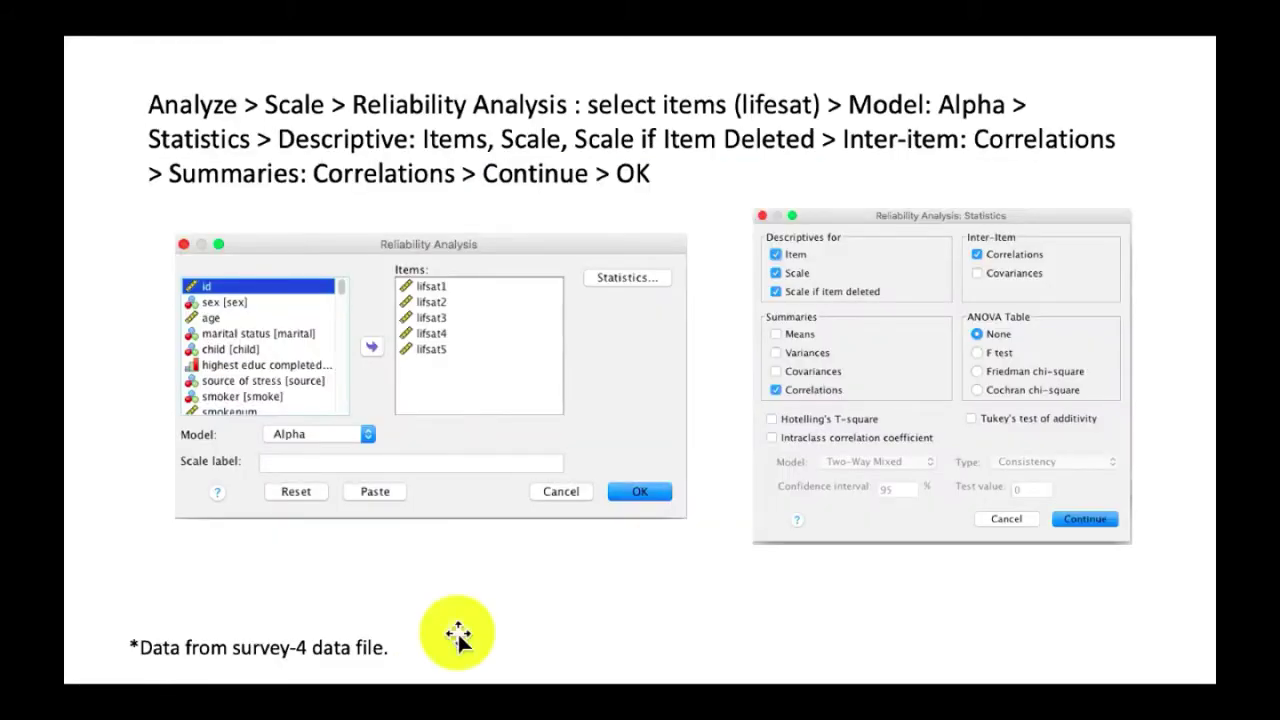
End the PowerPoint slide show and bring up all open windows
key("Escape")
key("ctrl+Up")
Switch to the survey-4.sav Data Editor and open the Analyze menu
left_click(670, 300)
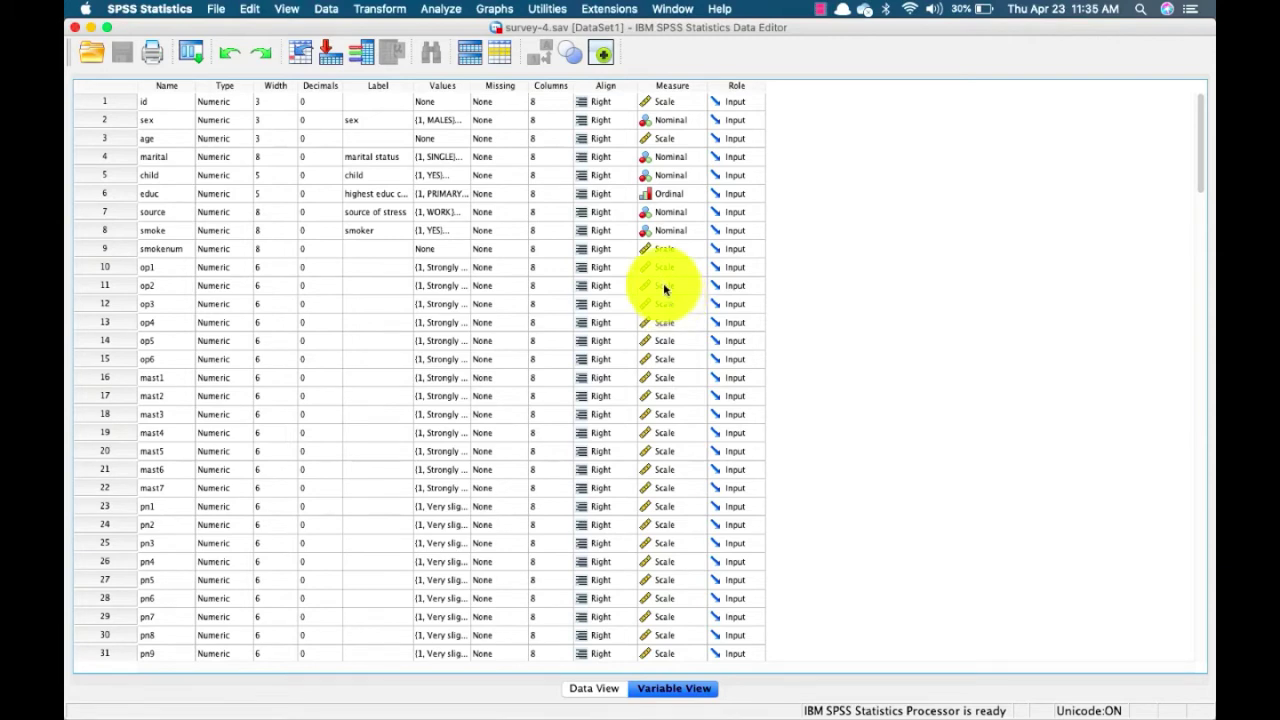
left_click(446, 10)
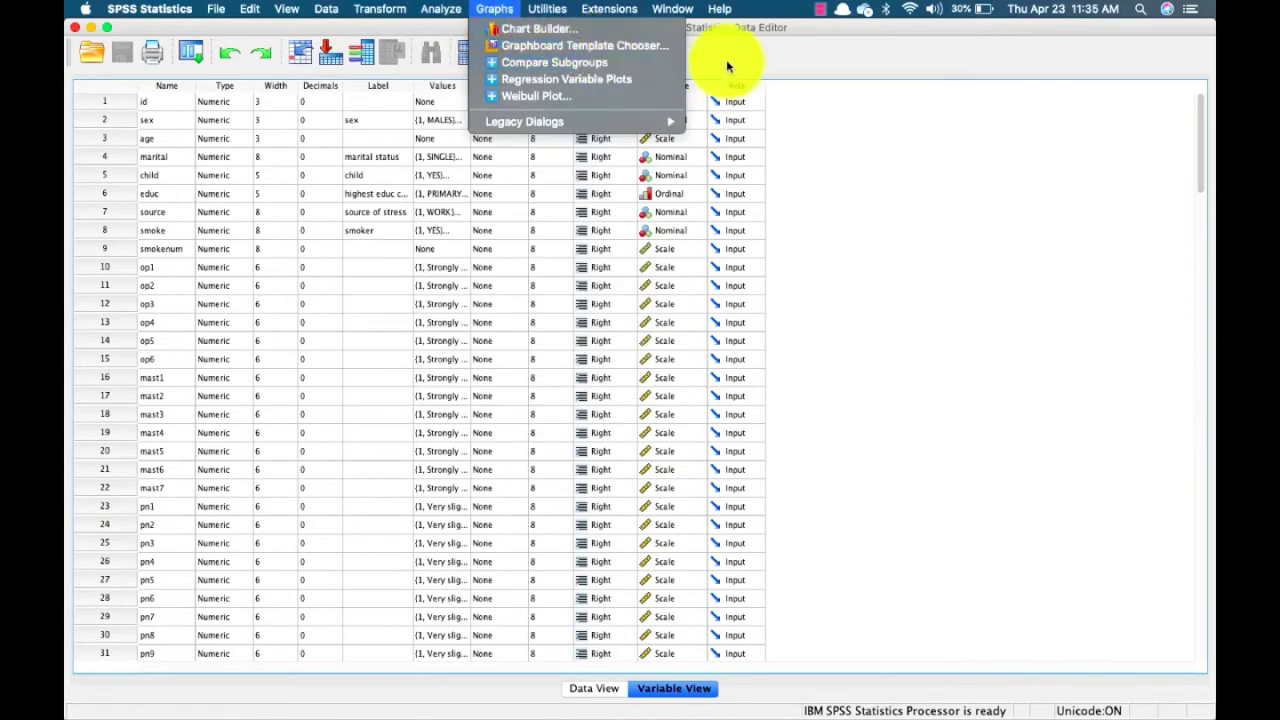
left_click(586, 23)
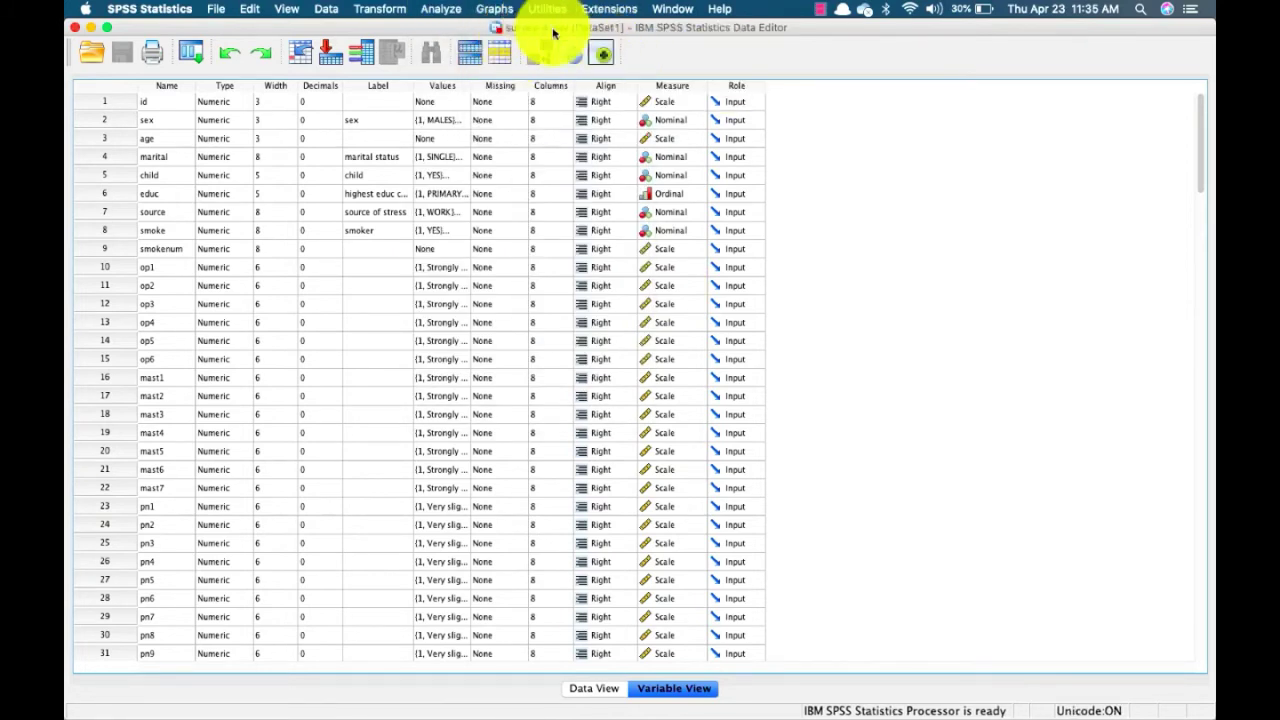
left_click(436, 10)
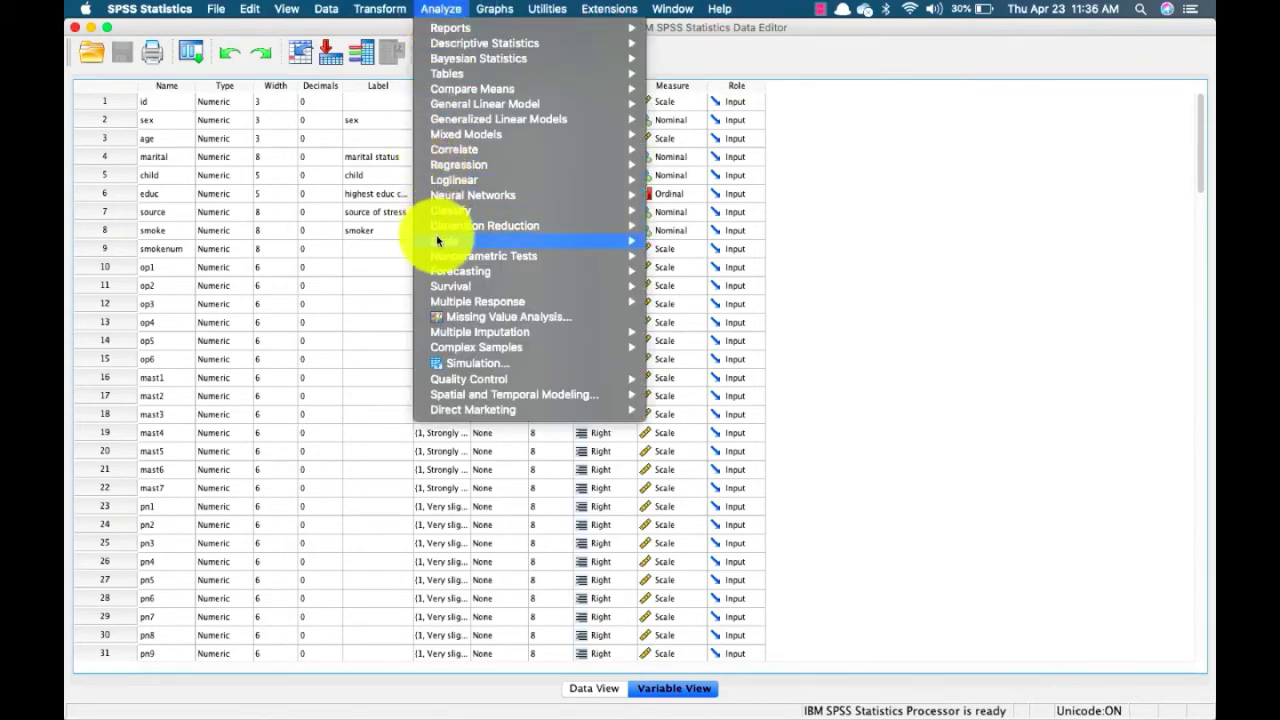
Open Scale > Reliability Analysis and select lifsat1 through lifsat5 in the variable list
mouse_move(440, 240)
left_click(719, 243)
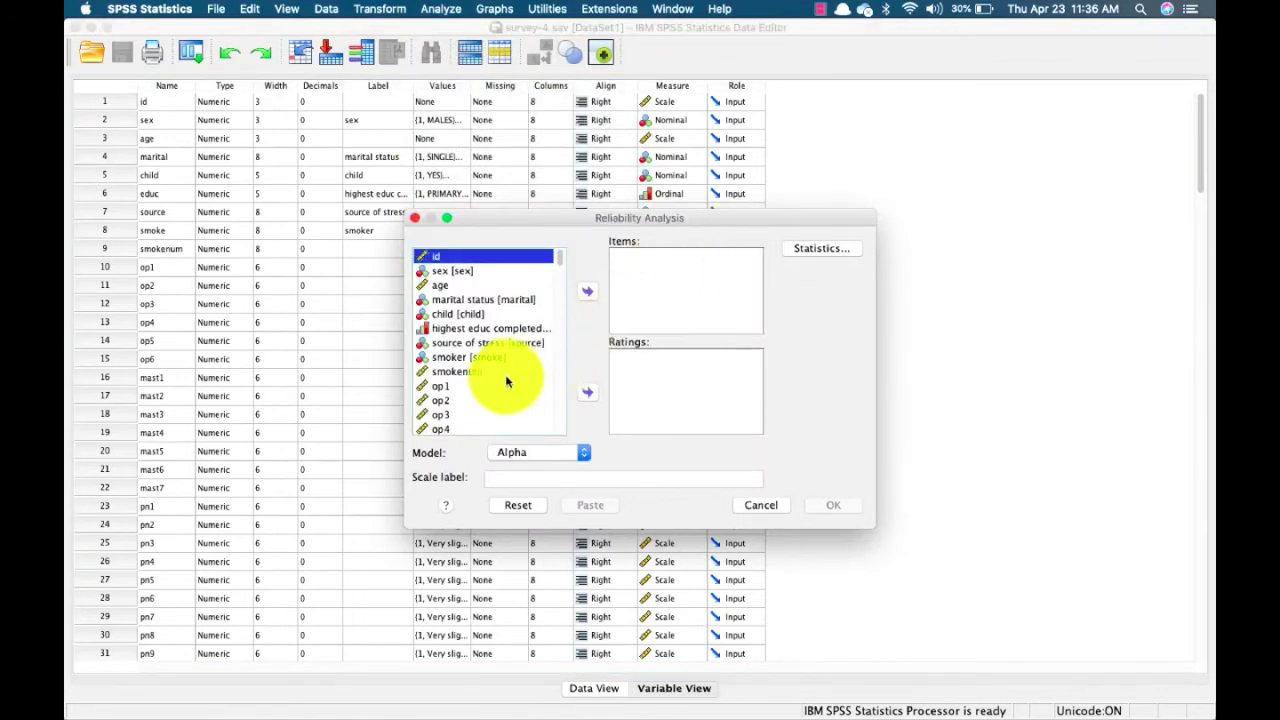
scroll(503, 371, "down", 5)
scroll(506, 381, "down", 10)
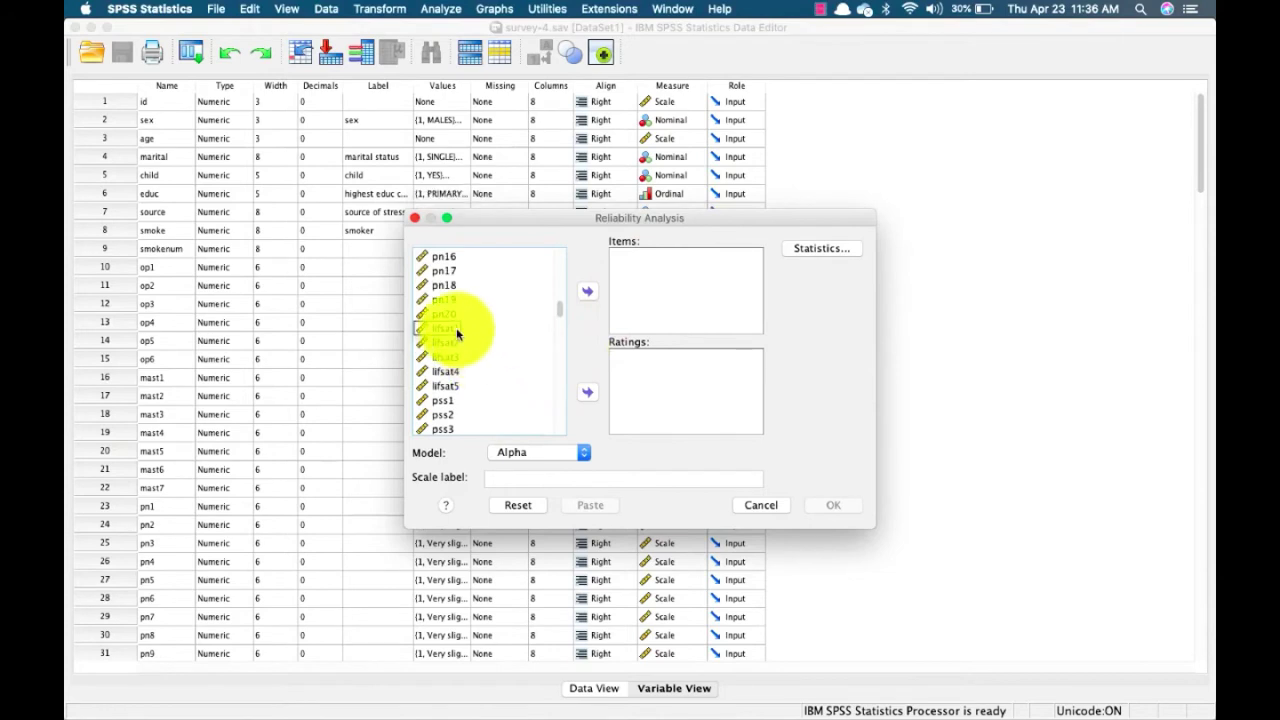
left_click(450, 330)
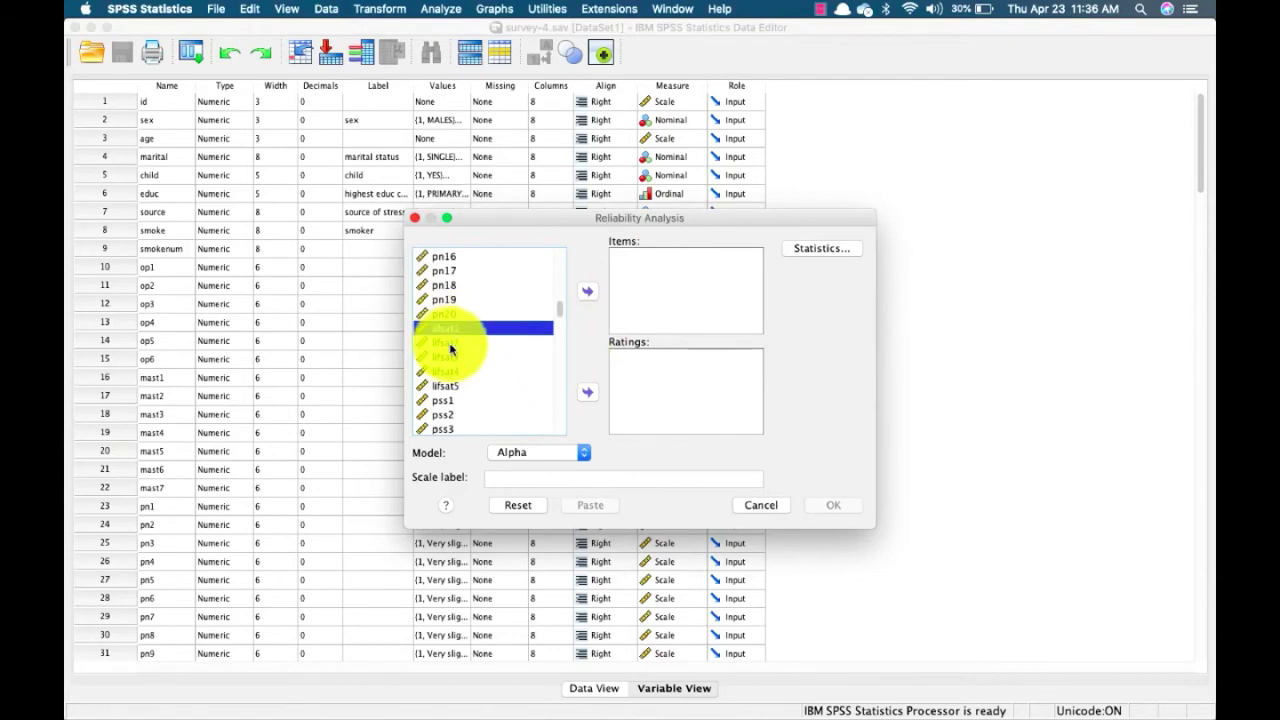
left_click_drag(450, 348, 450, 389)
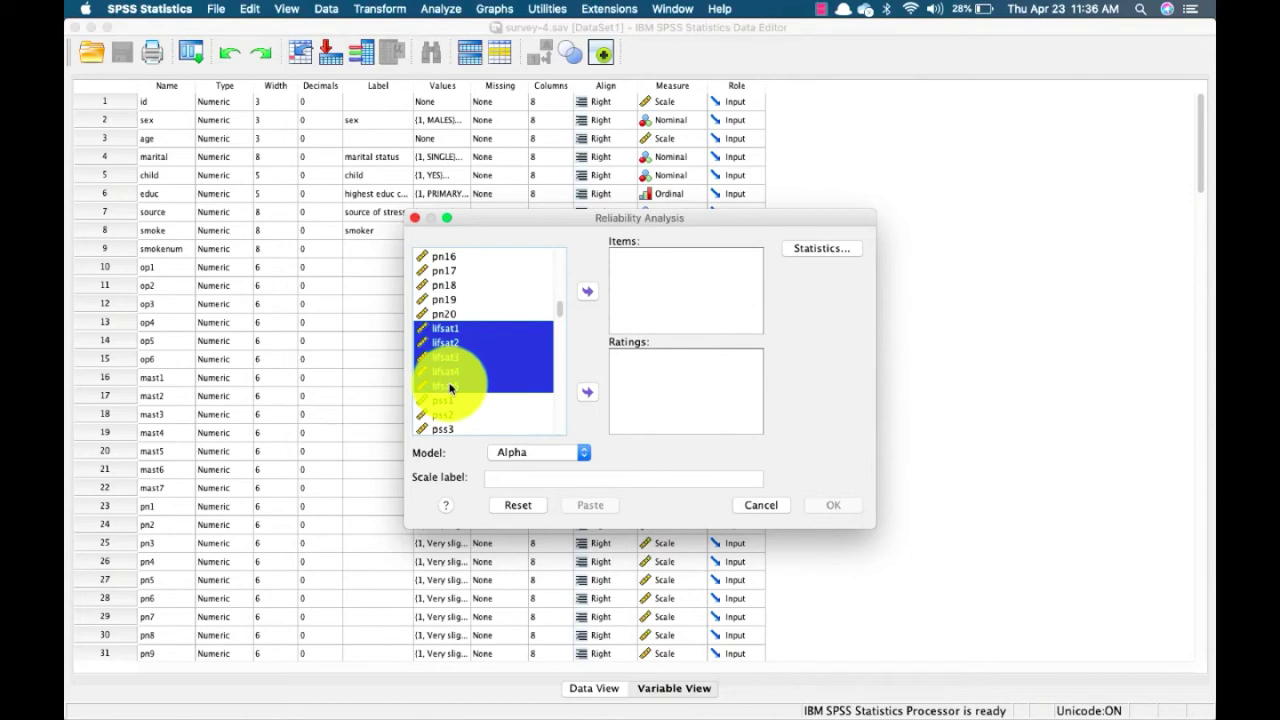
Add lifsat1–lifsat5 as items and request item, scale, scale-if-deleted, correlation and covariance statistics
left_click(588, 294)
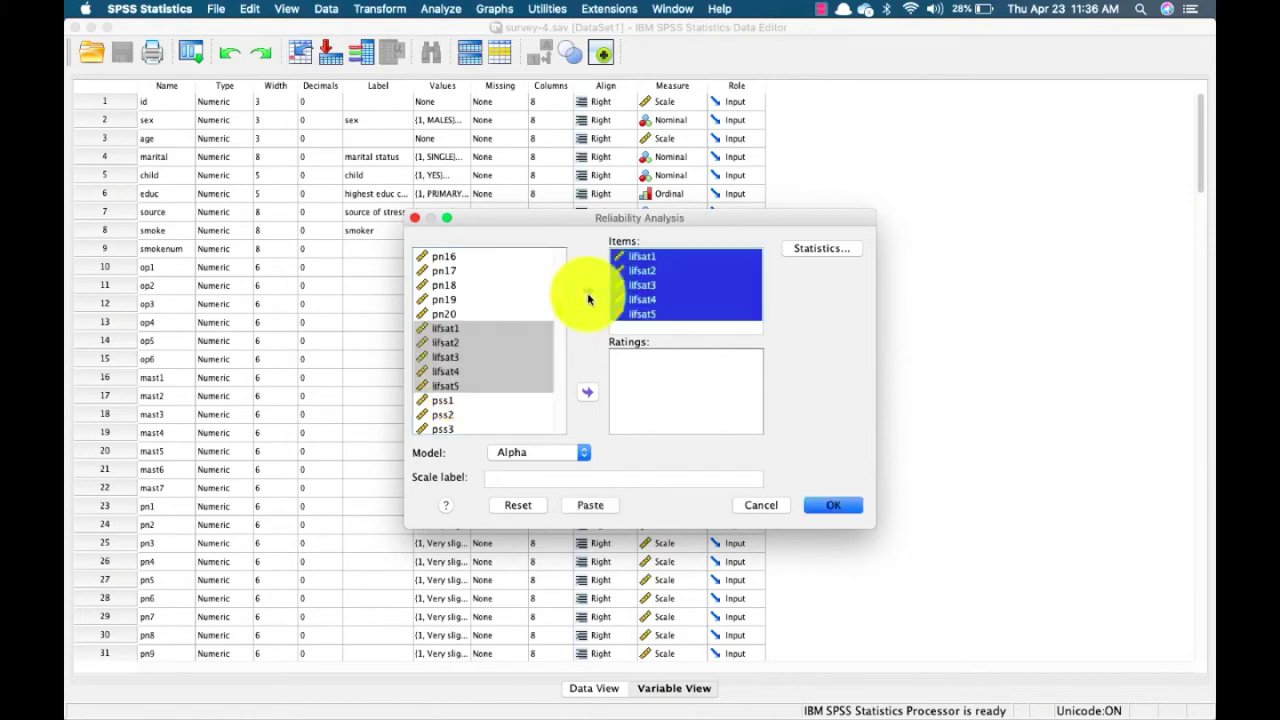
left_click(816, 250)
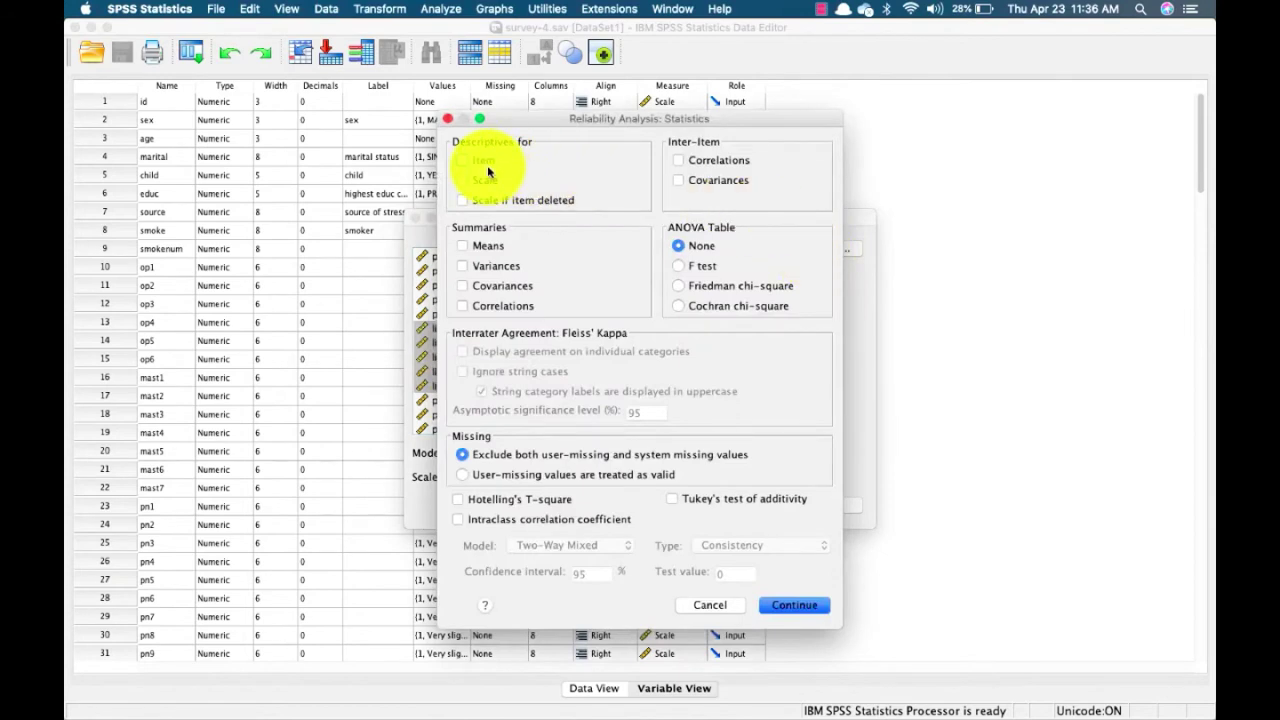
left_click(484, 161)
left_click(486, 180)
left_click(490, 200)
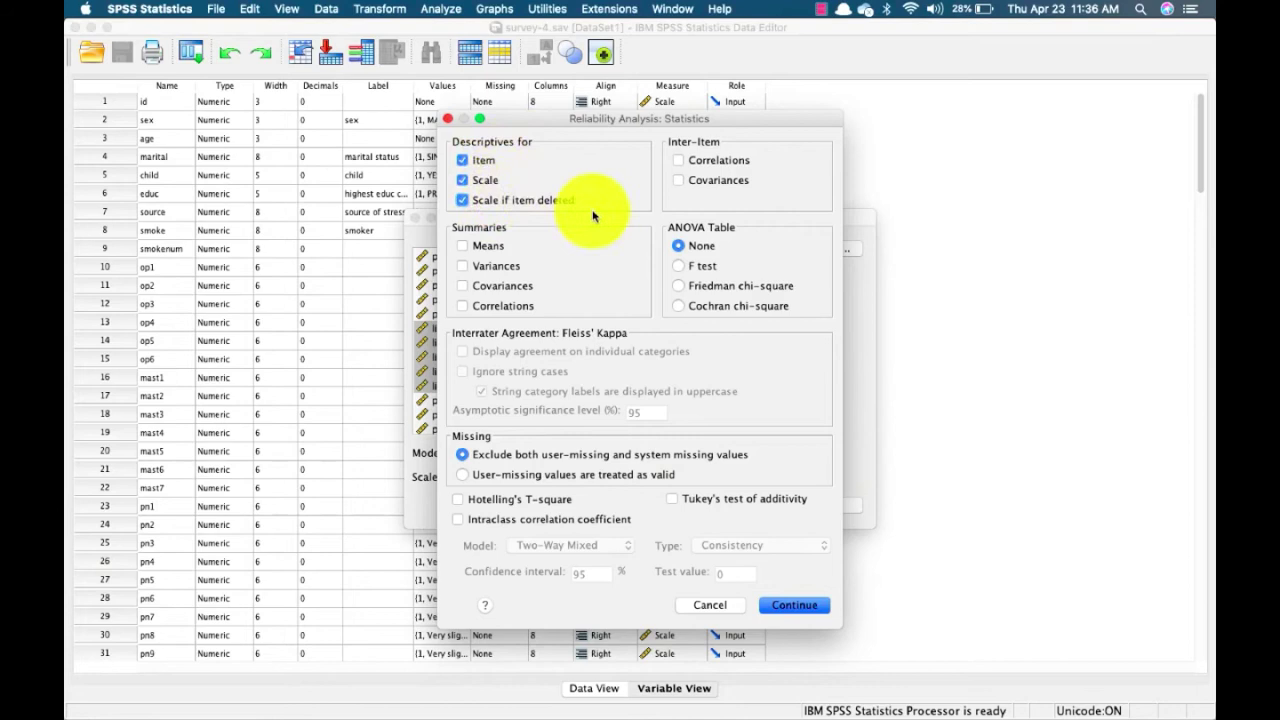
left_click(722, 165)
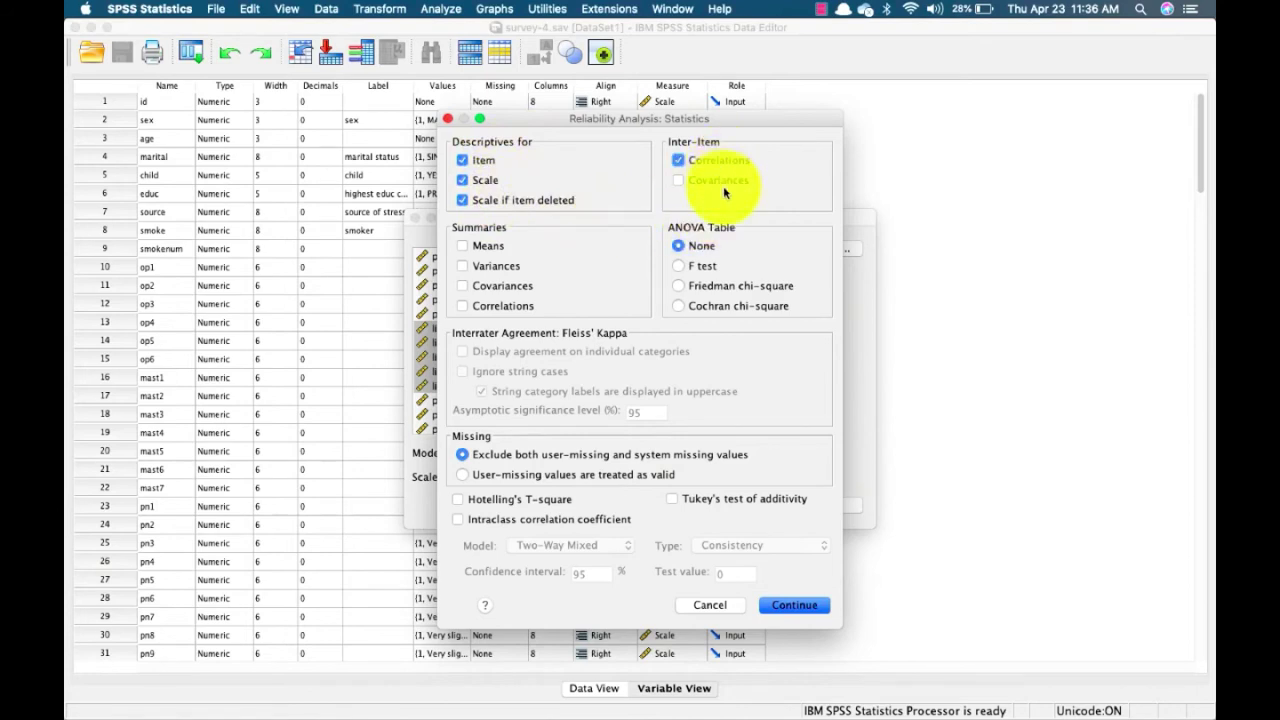
left_click(722, 182)
left_click(782, 602)
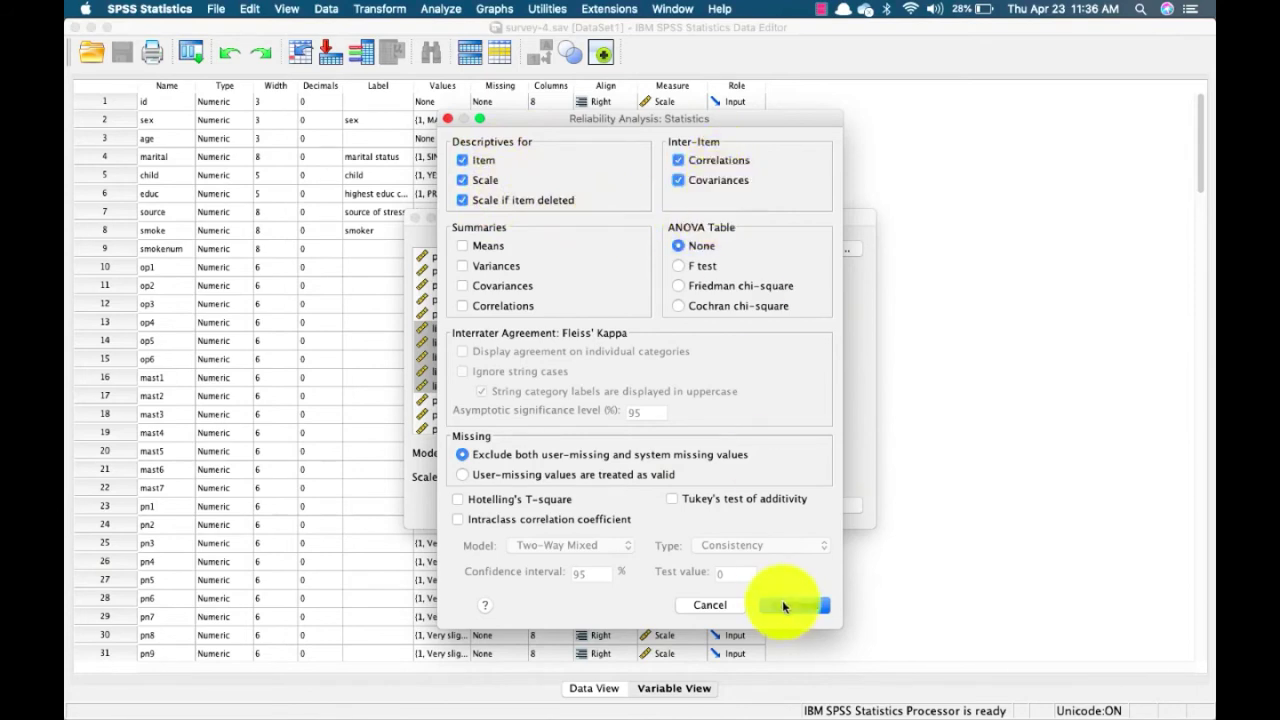
Label the scale Life_sat and run the reliability analysis
left_click(561, 477)
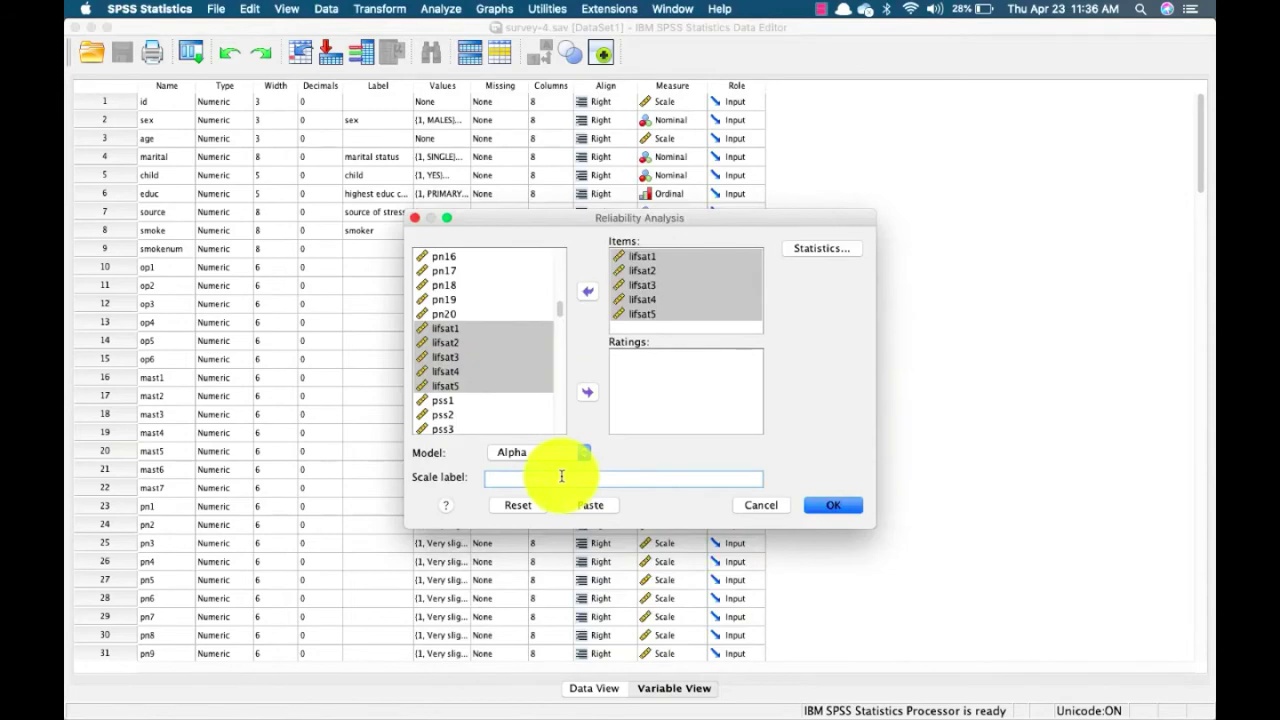
type("Life_sat")
left_click(822, 506)
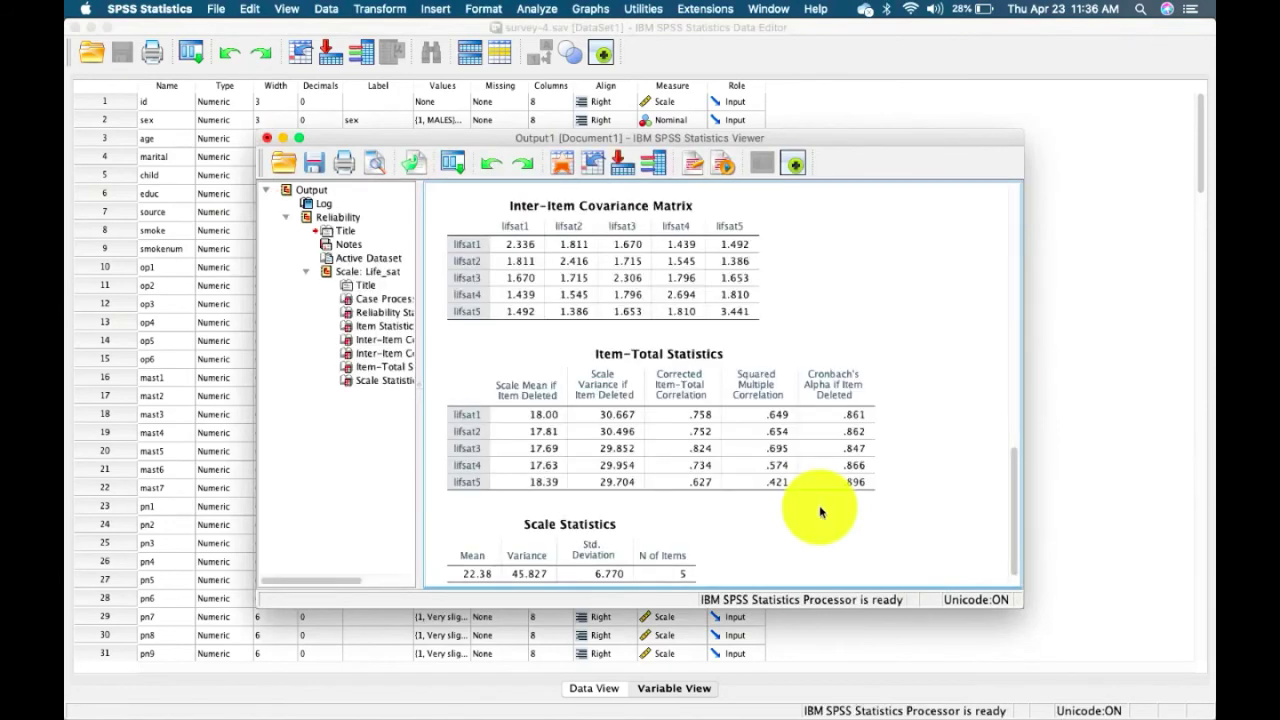
Scroll to the Case Processing Summary and select the Reliability Statistics table showing alpha .890
scroll(781, 428, "up", 3)
scroll(781, 428, "up", 5)
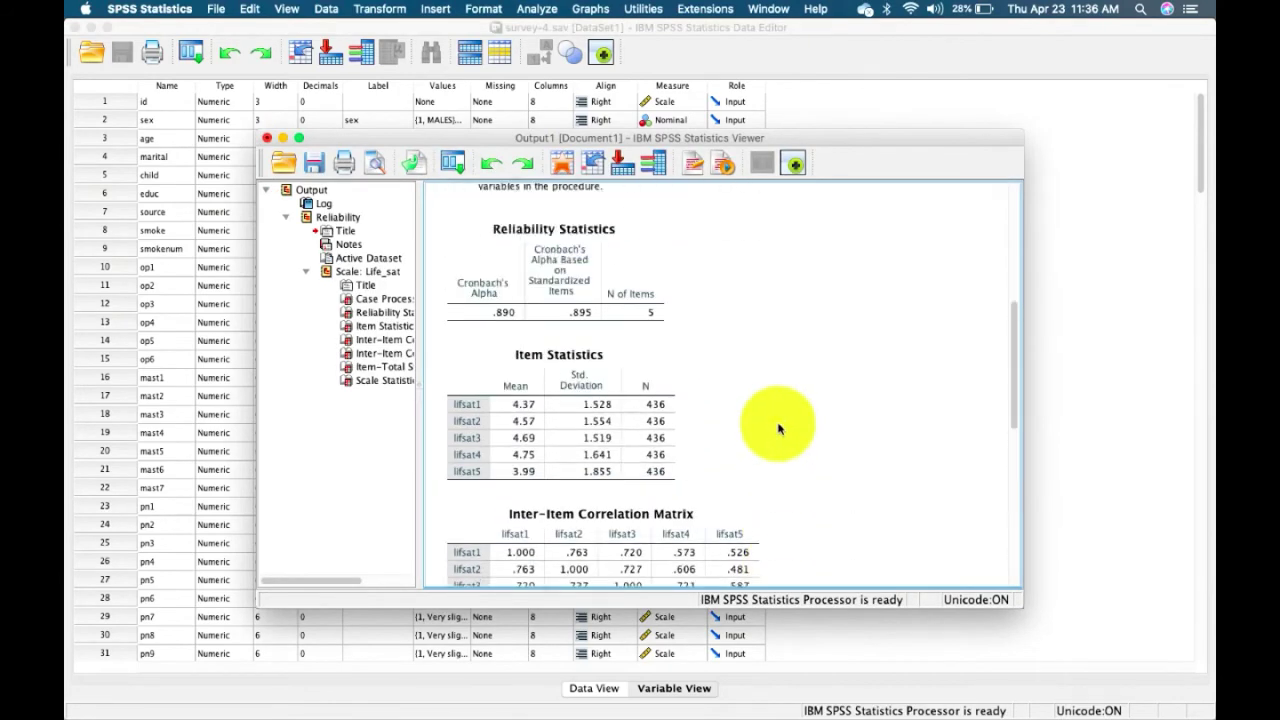
scroll(778, 430, "up", 1)
scroll(686, 334, "up", 4)
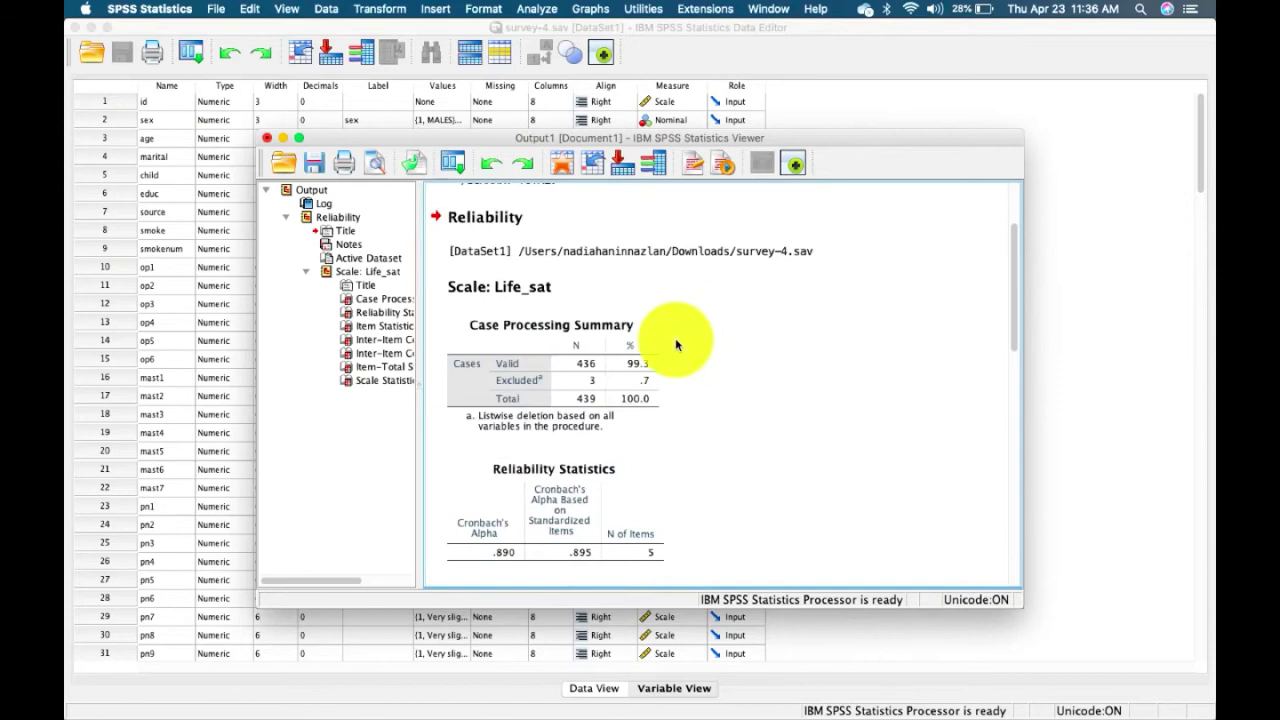
scroll(676, 345, "down", 3)
left_click(586, 214)
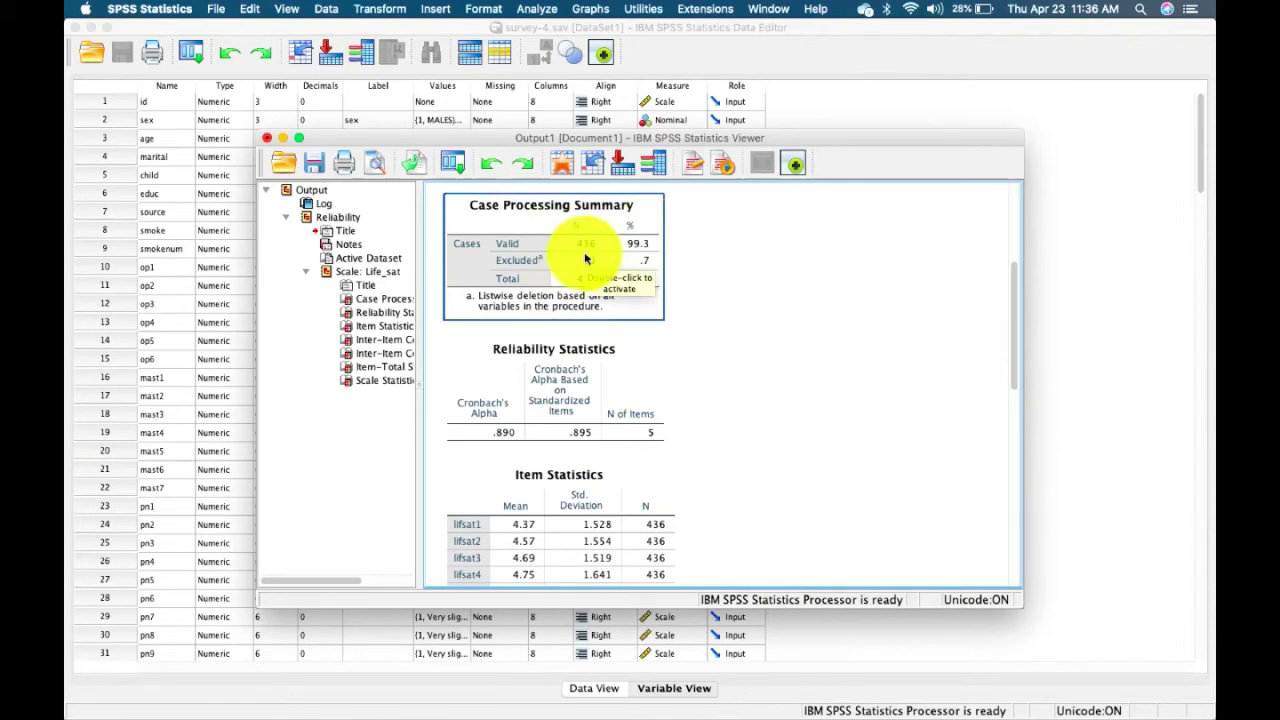
left_click(715, 268)
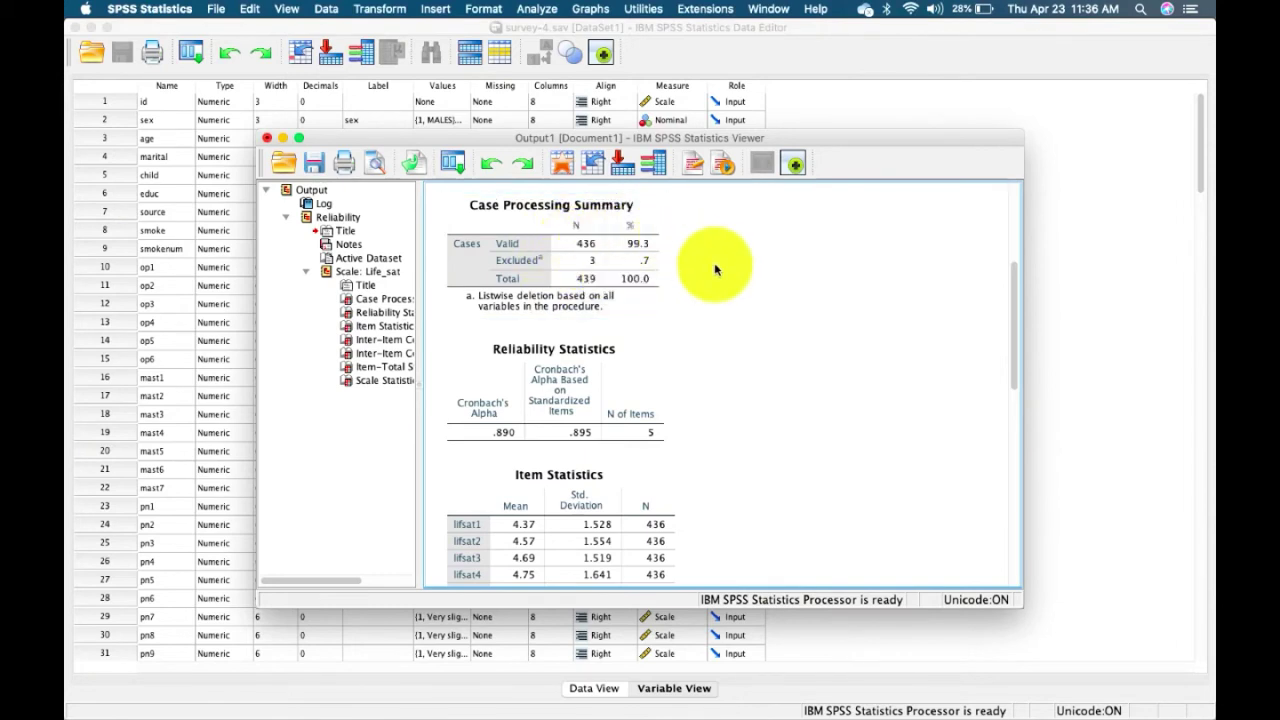
left_click(656, 262)
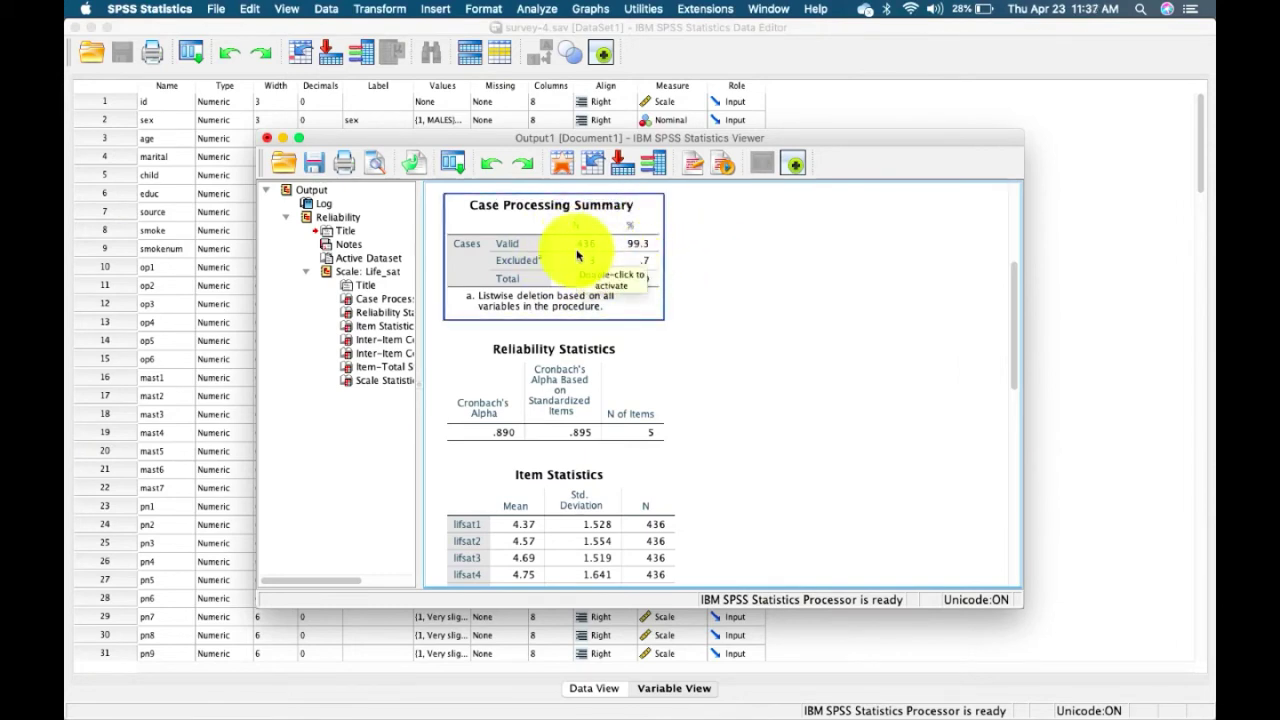
left_click(641, 330)
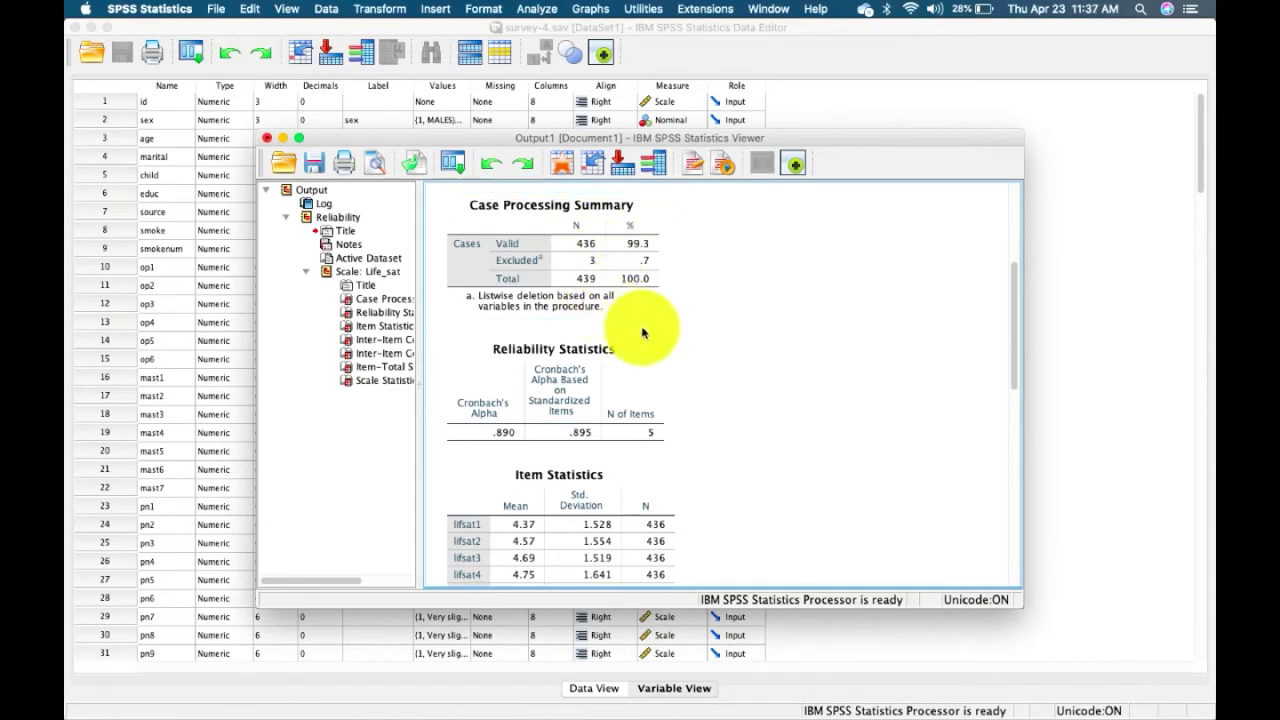
scroll(643, 333, "down", 3)
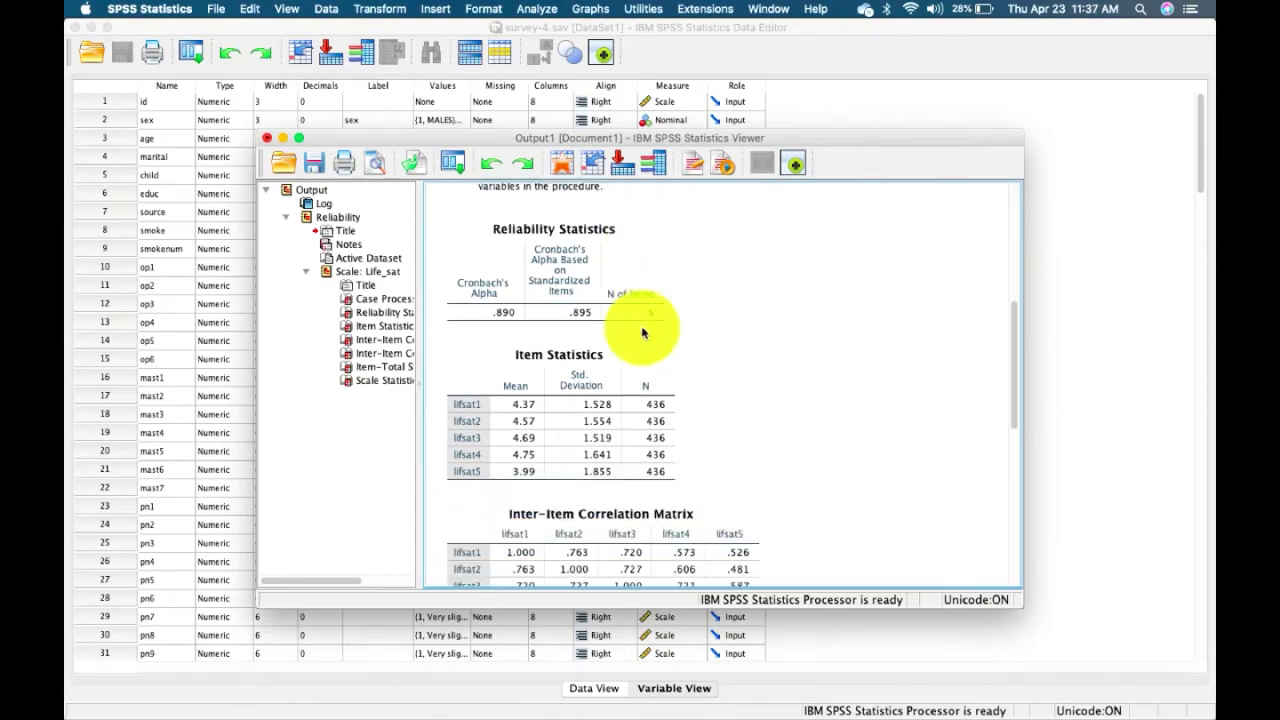
scroll(643, 333, "up", 2)
left_click(643, 333)
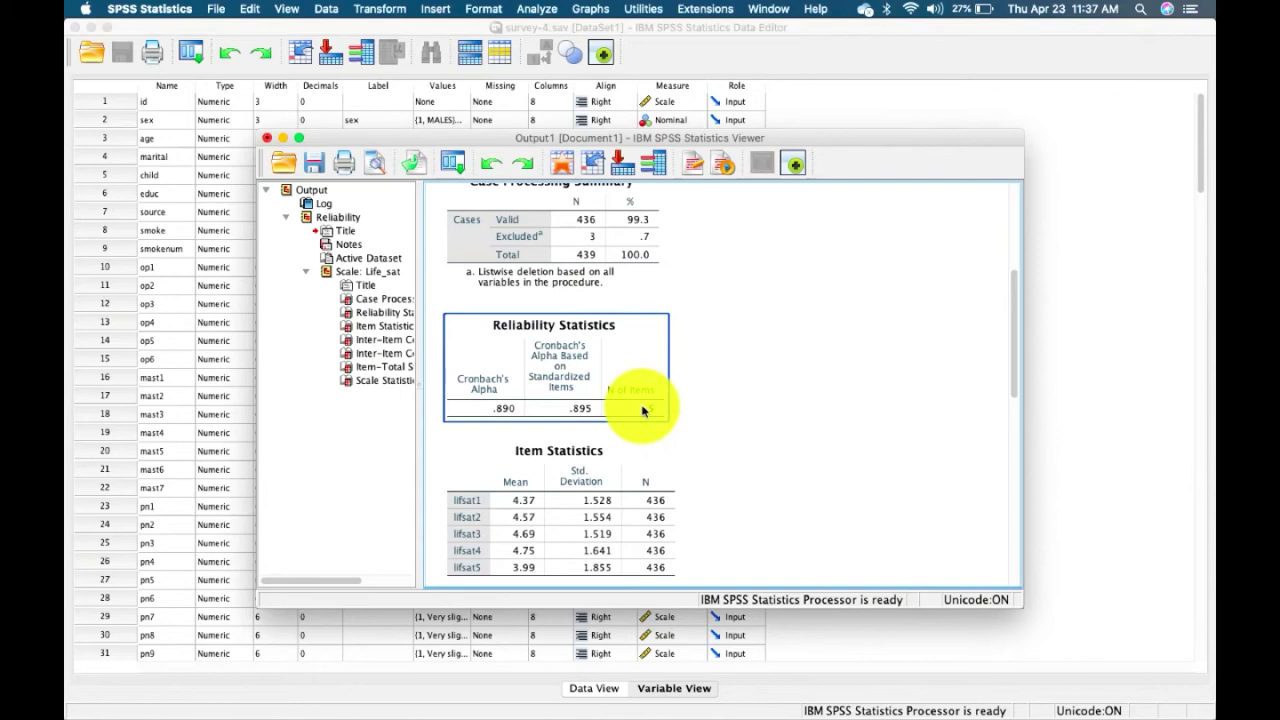
Step through the Item Statistics and inter-item correlation and covariance matrices of the lifsat output
key("Down")
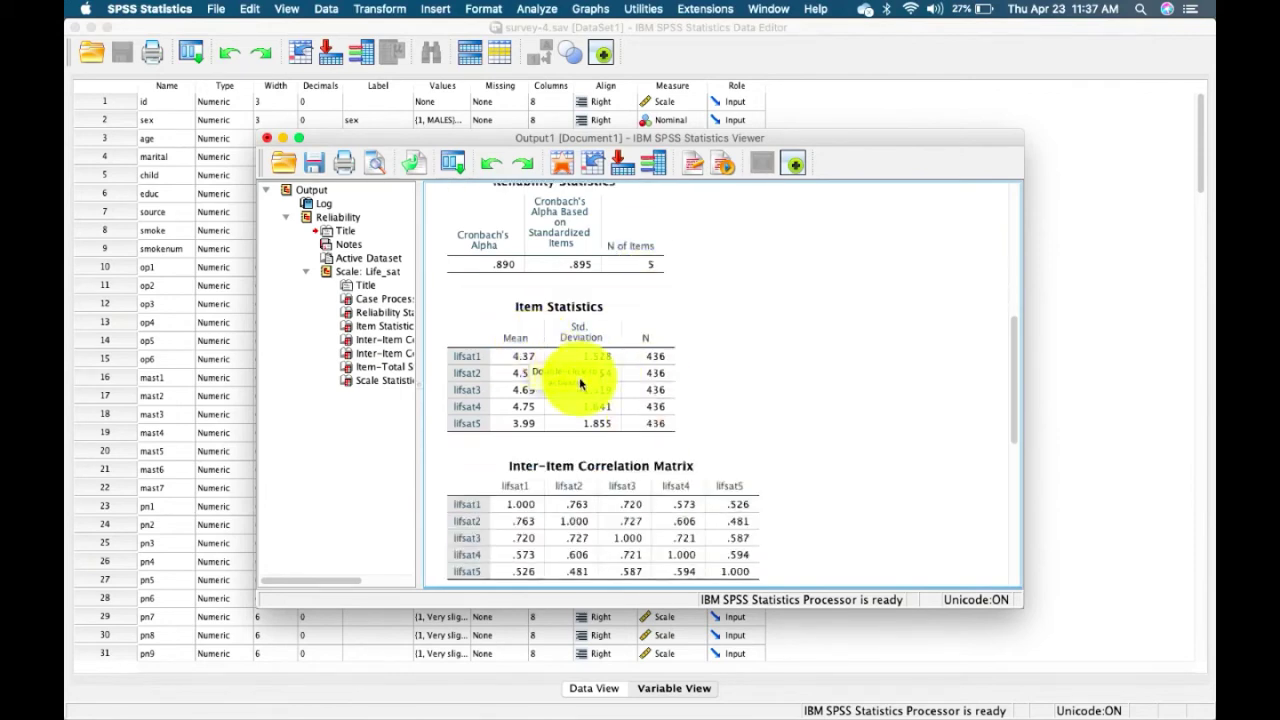
left_click(600, 400)
left_click(508, 508)
scroll(508, 508, "down", 3)
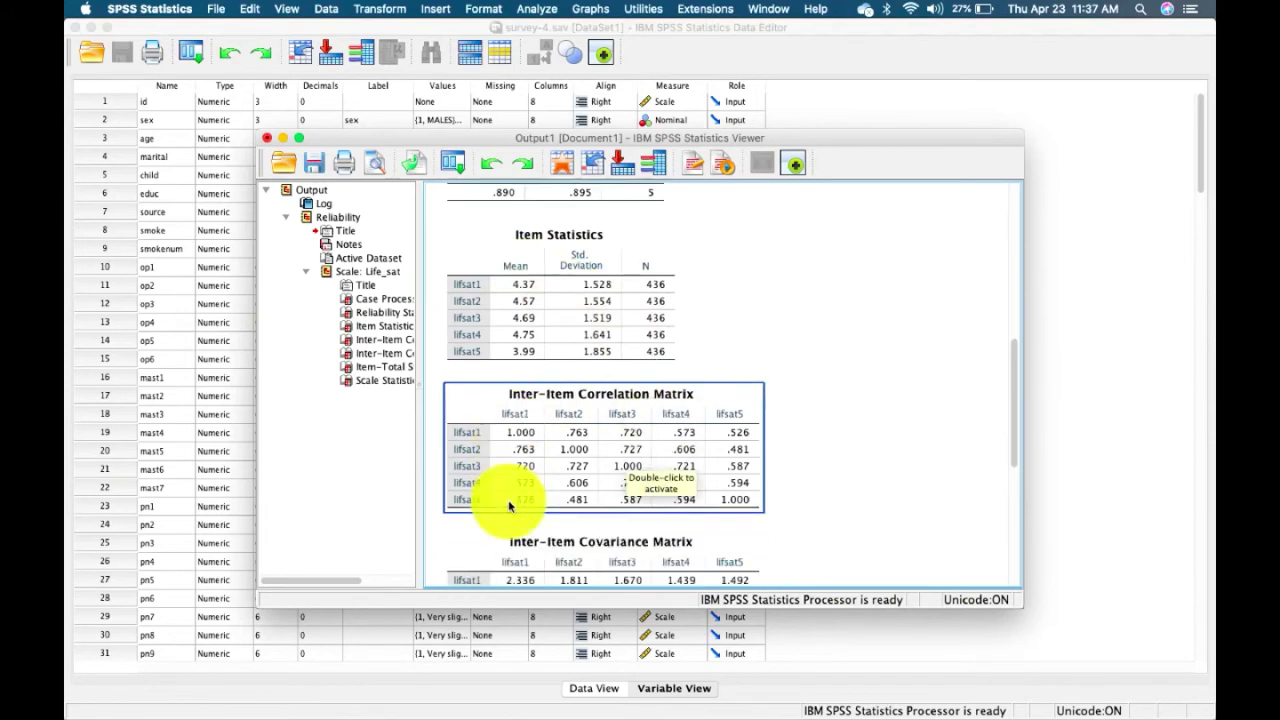
left_click(508, 507)
left_click(571, 409)
scroll(614, 400, "down", 3)
left_click(614, 400)
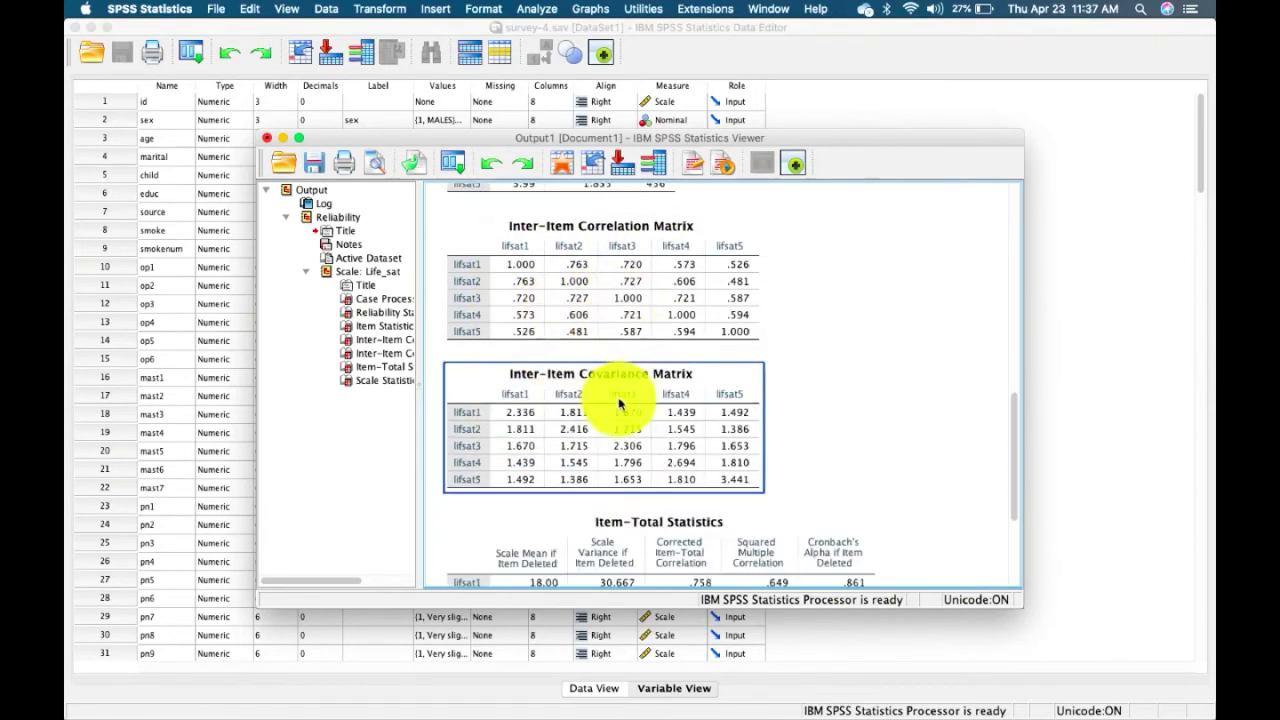
scroll(619, 403, "down", 3)
left_click(619, 403)
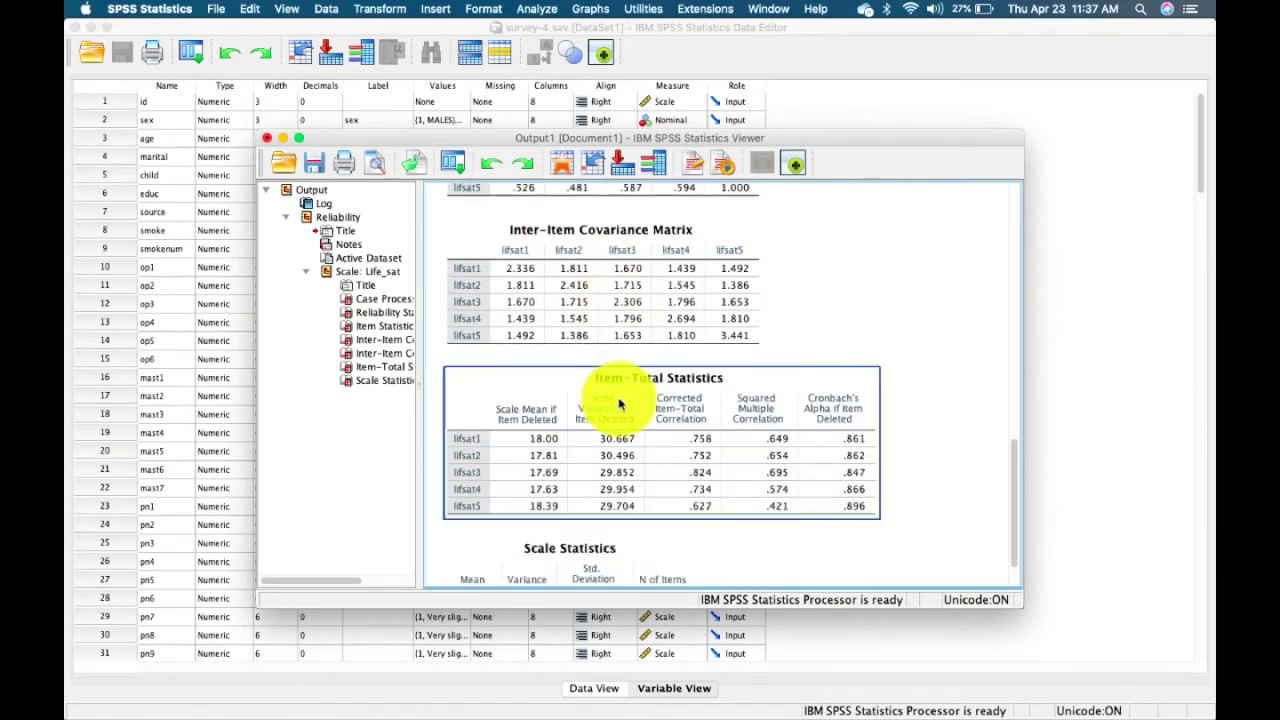
scroll(619, 403, "down", 1)
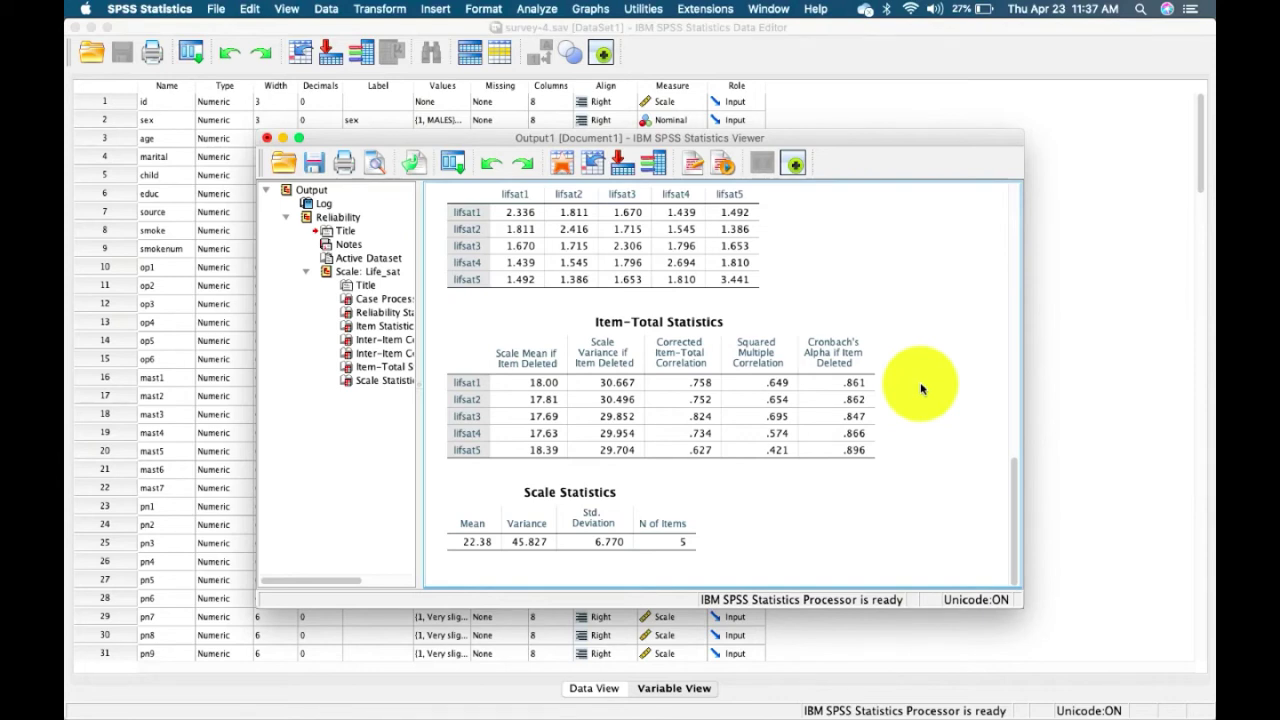
Review the Item-Total Statistics table, then show all open windows
left_click(721, 314)
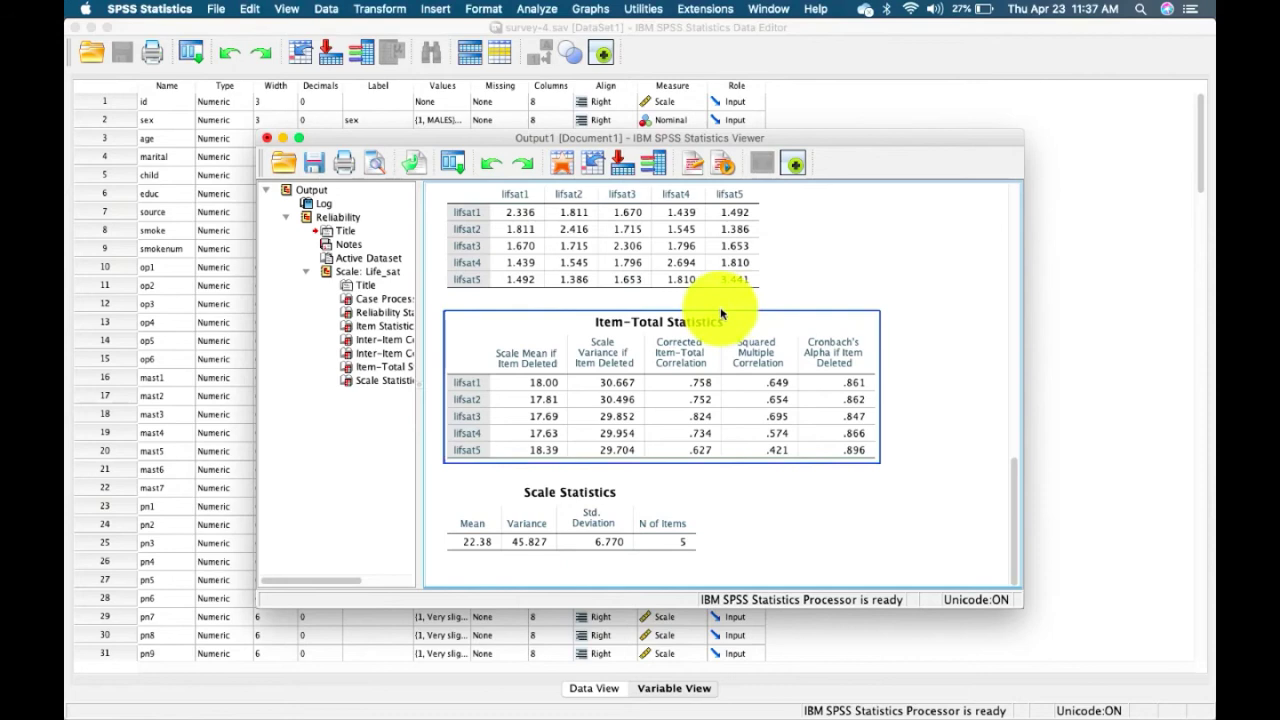
left_click(881, 264)
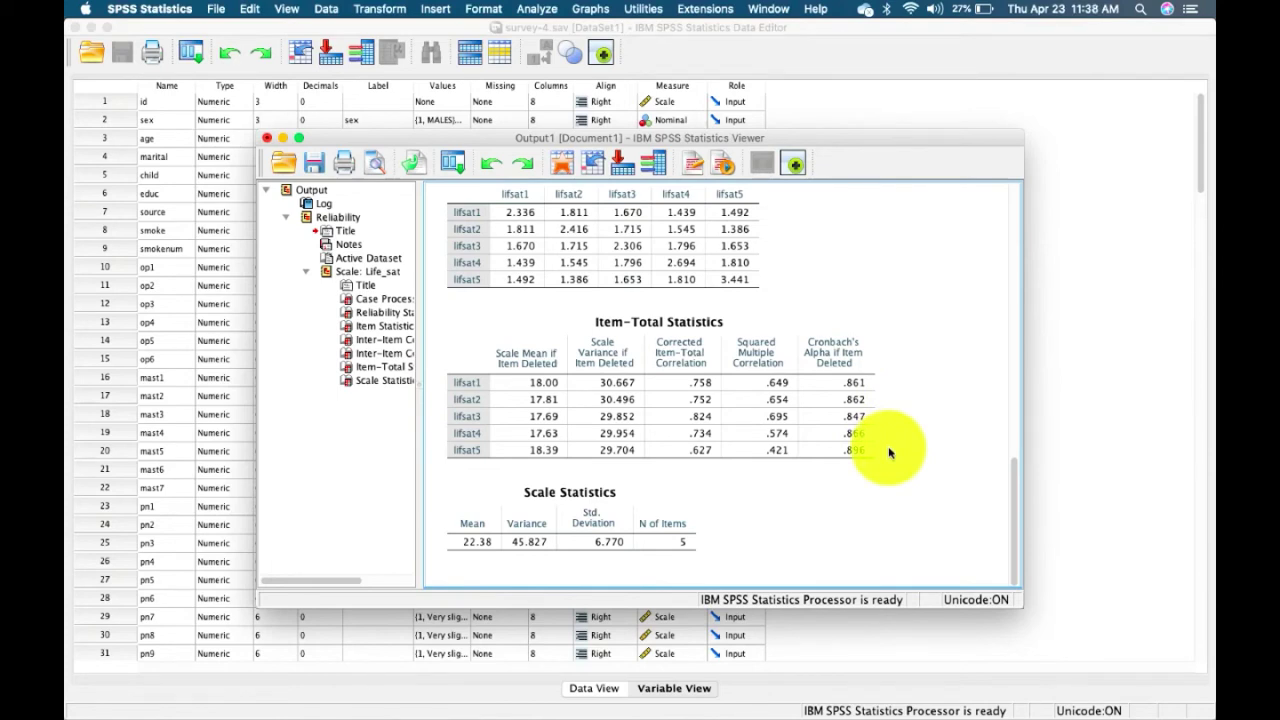
scroll(889, 453, "up", 2)
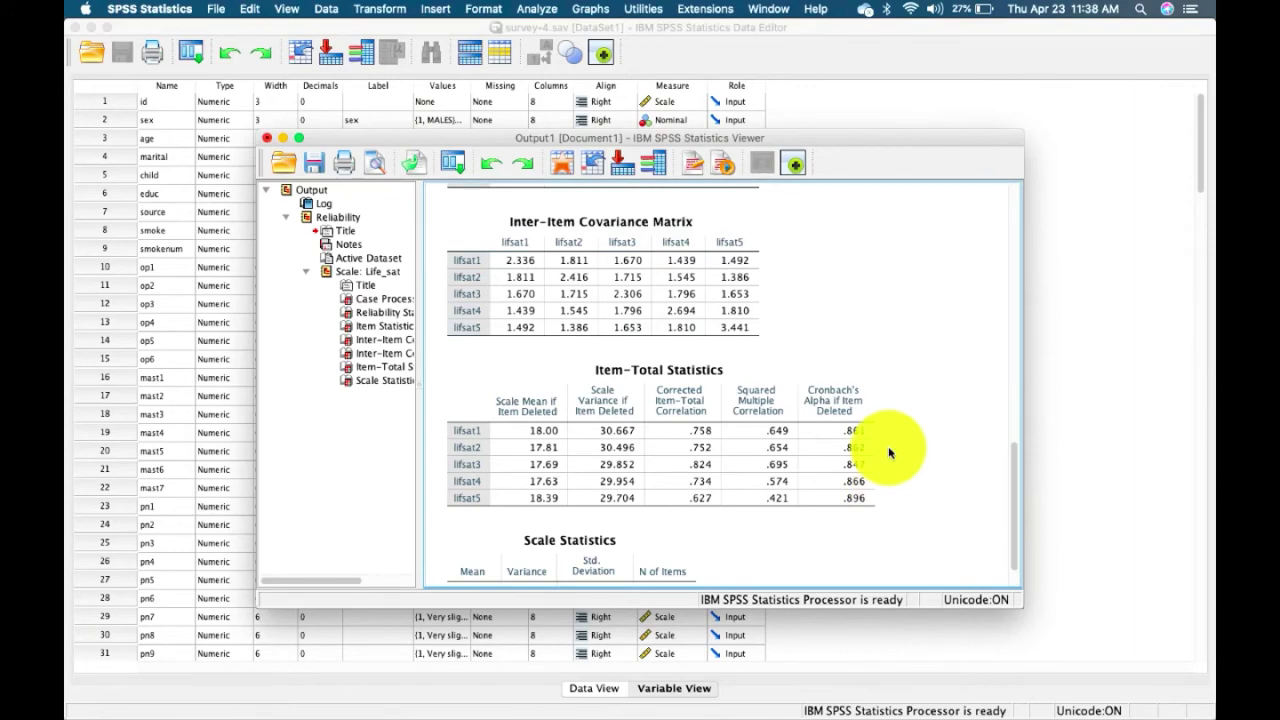
left_click(710, 428)
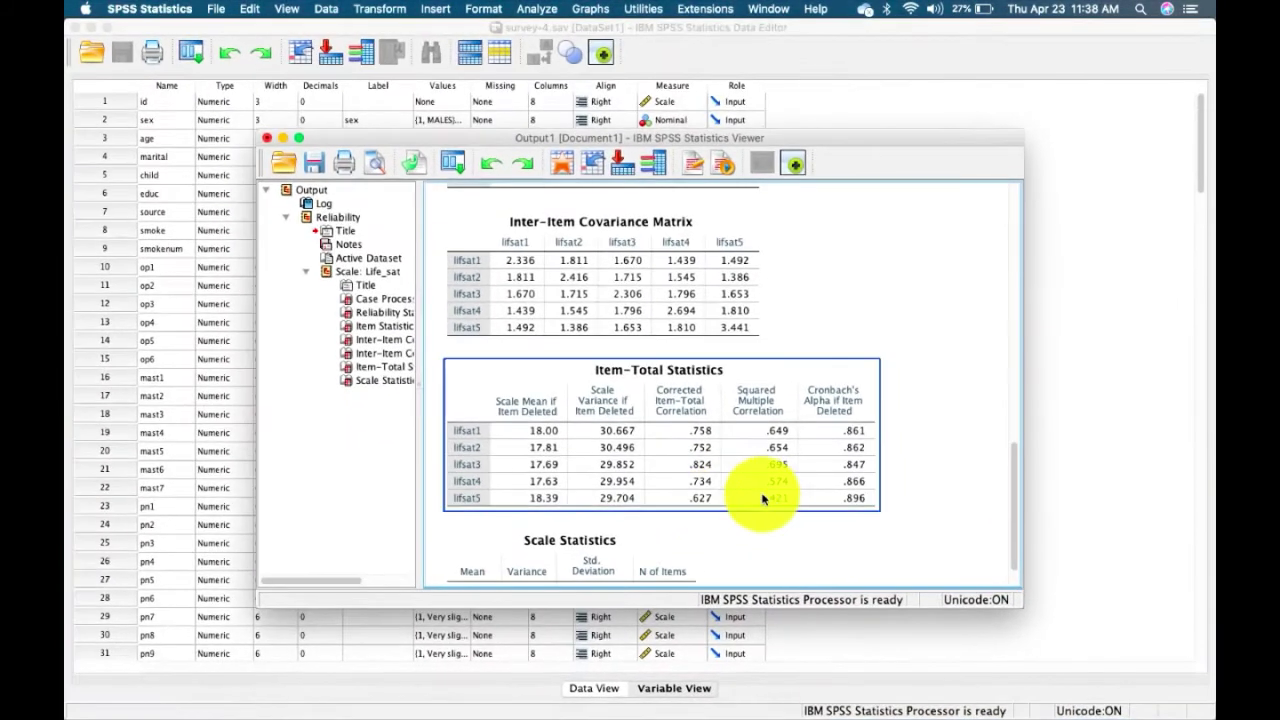
scroll(769, 505, "down", 2)
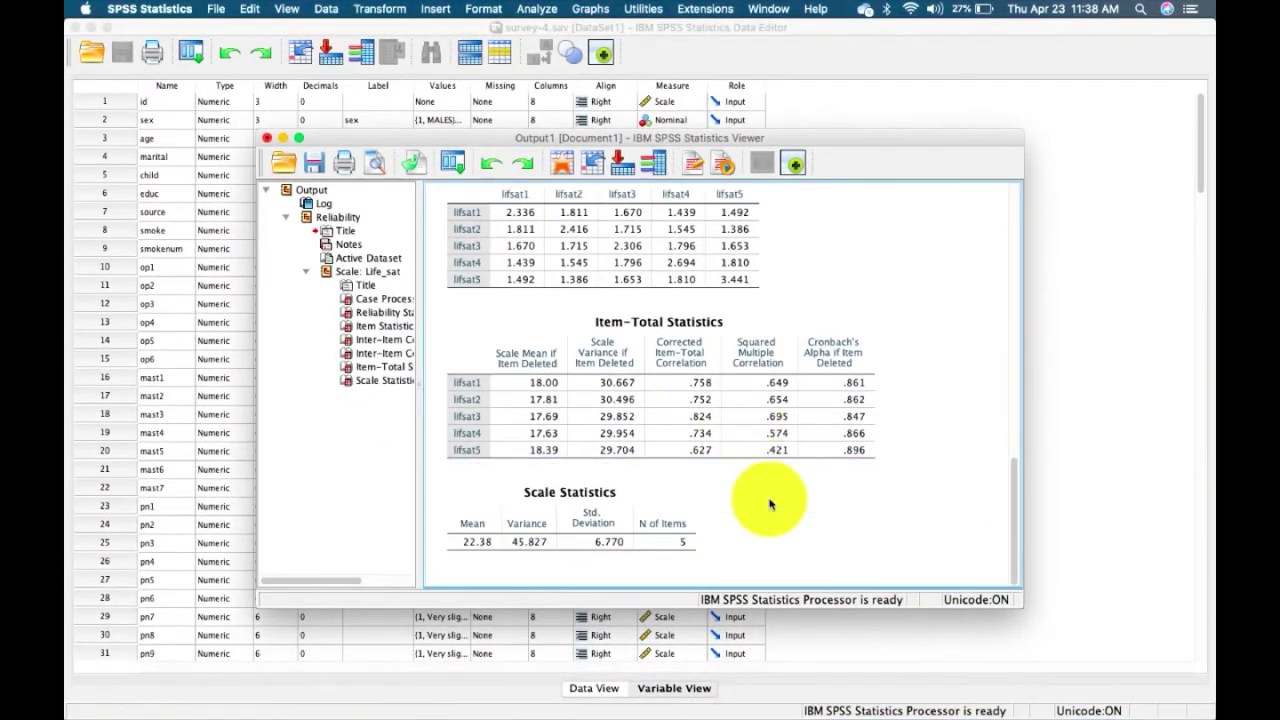
key("ctrl+Up")
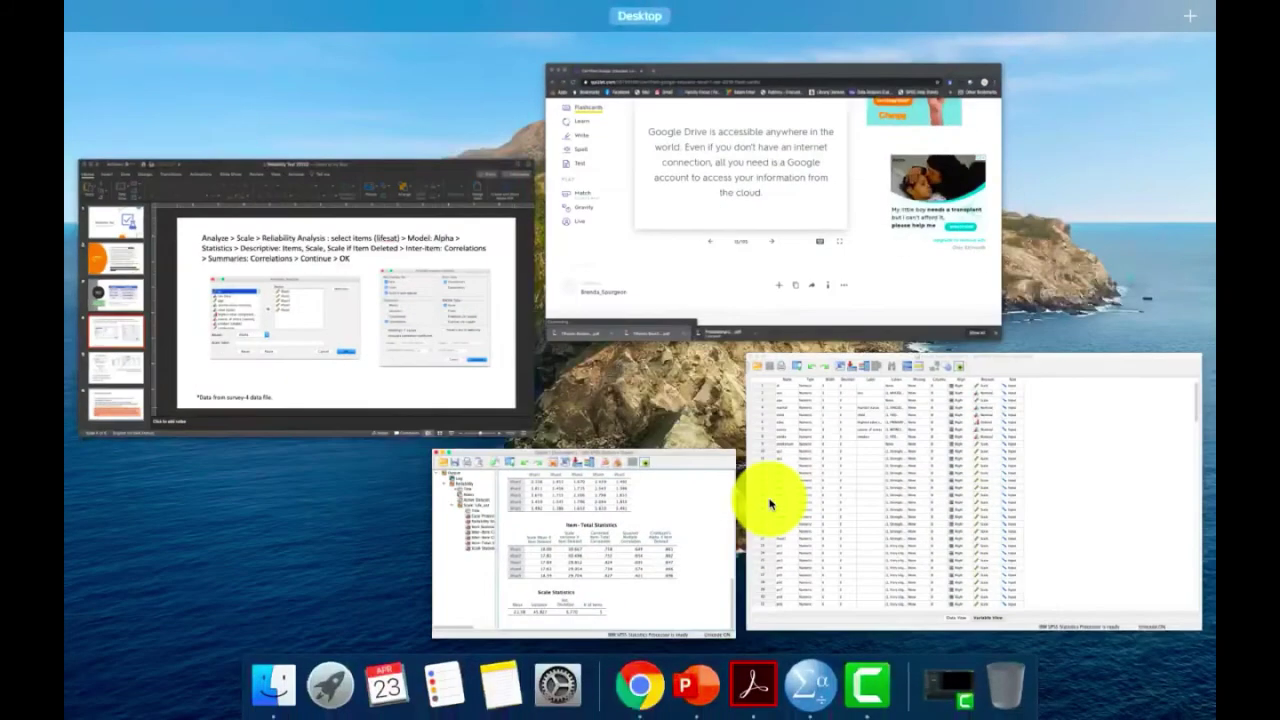
Bring up the Reliability Test presentation at slide 5, then show all windows again
left_click(443, 386)
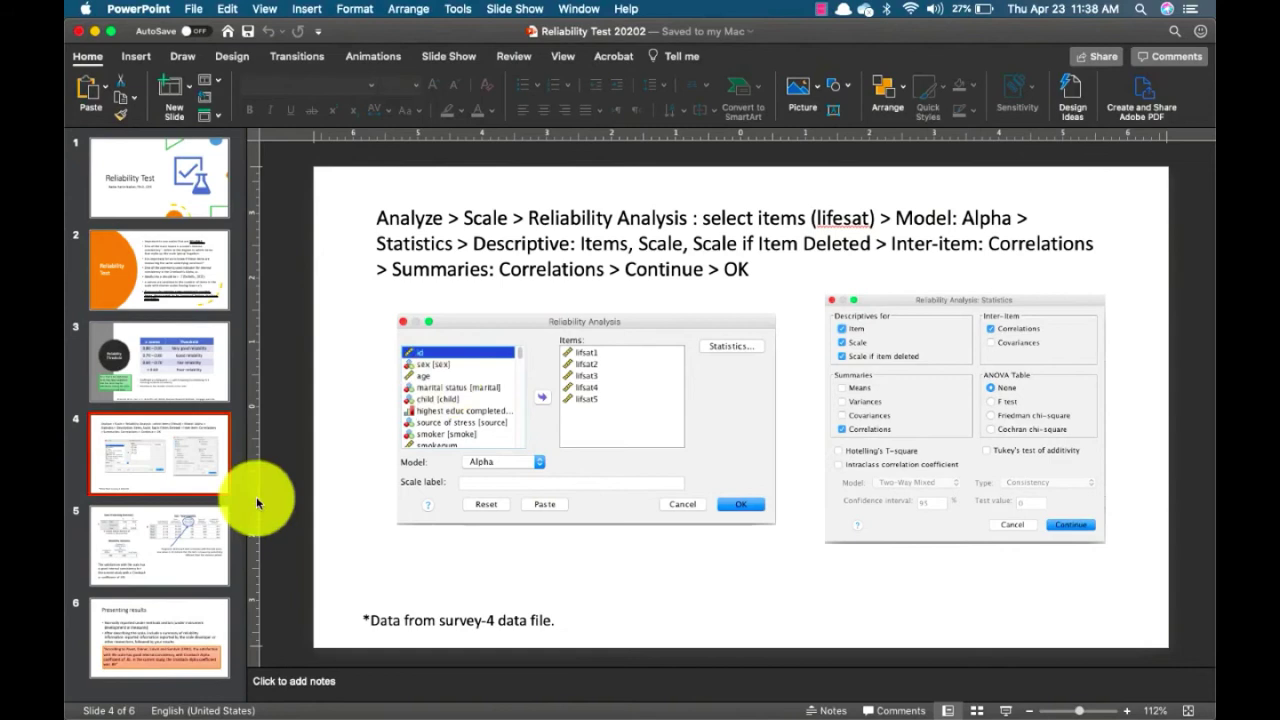
left_click(186, 529)
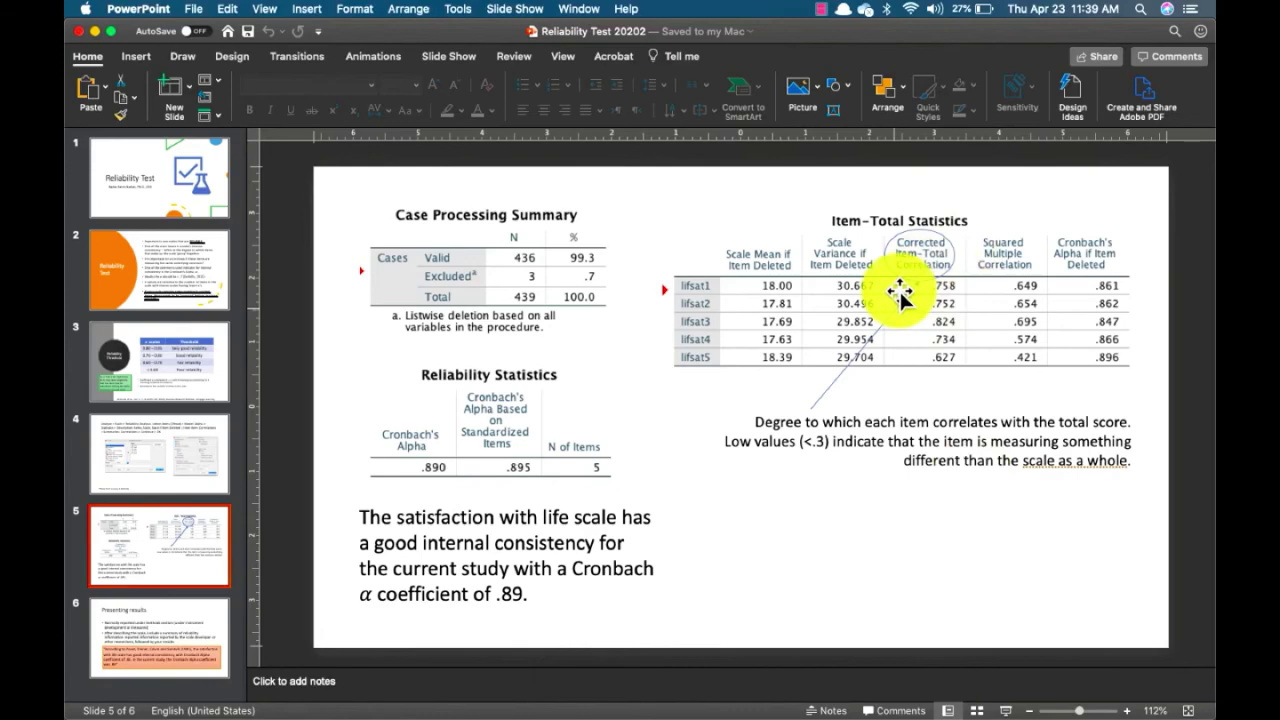
key("ctrl+Up")
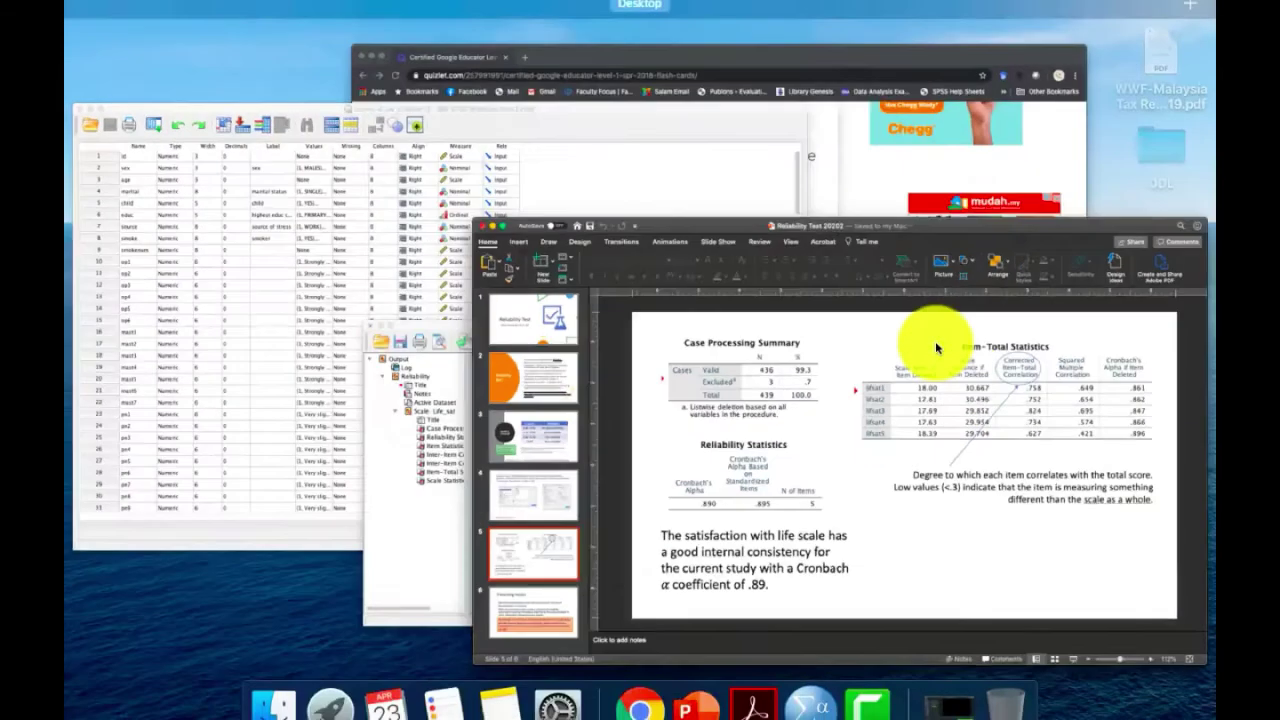
Reopen Reliability Analysis in SPSS and remove all five lifsat items from Items
left_click(627, 522)
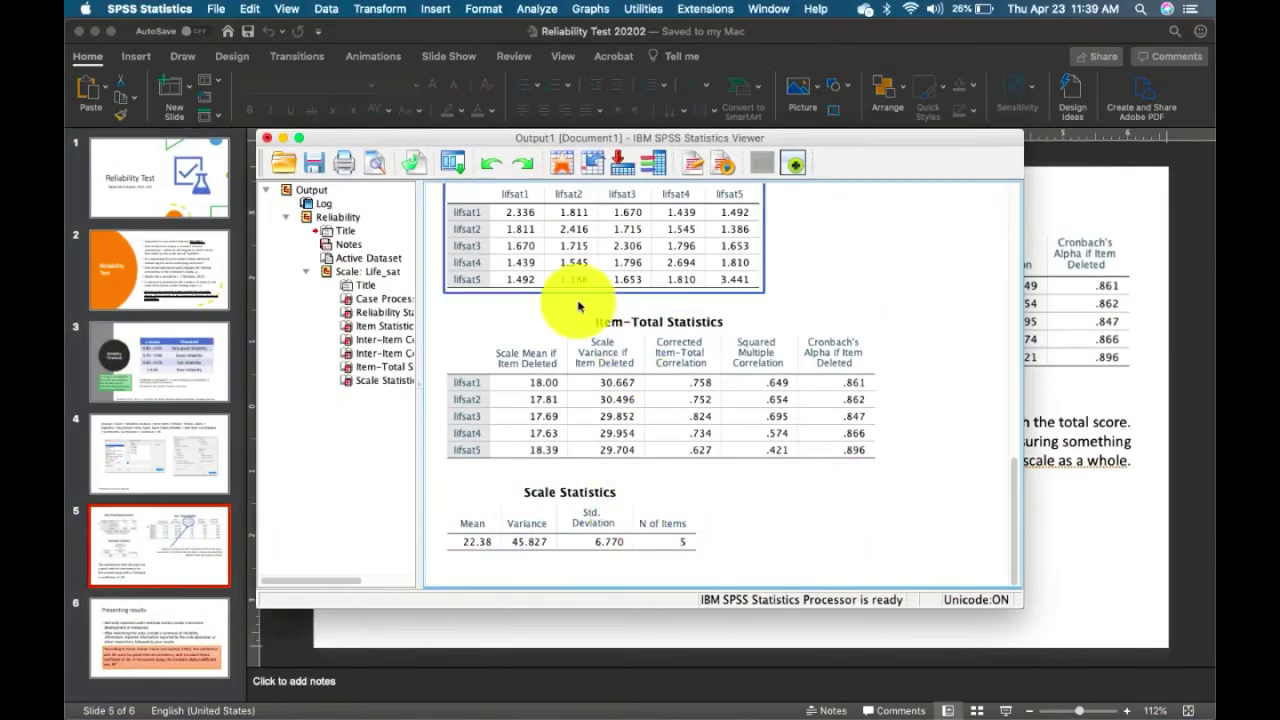
left_click(536, 9)
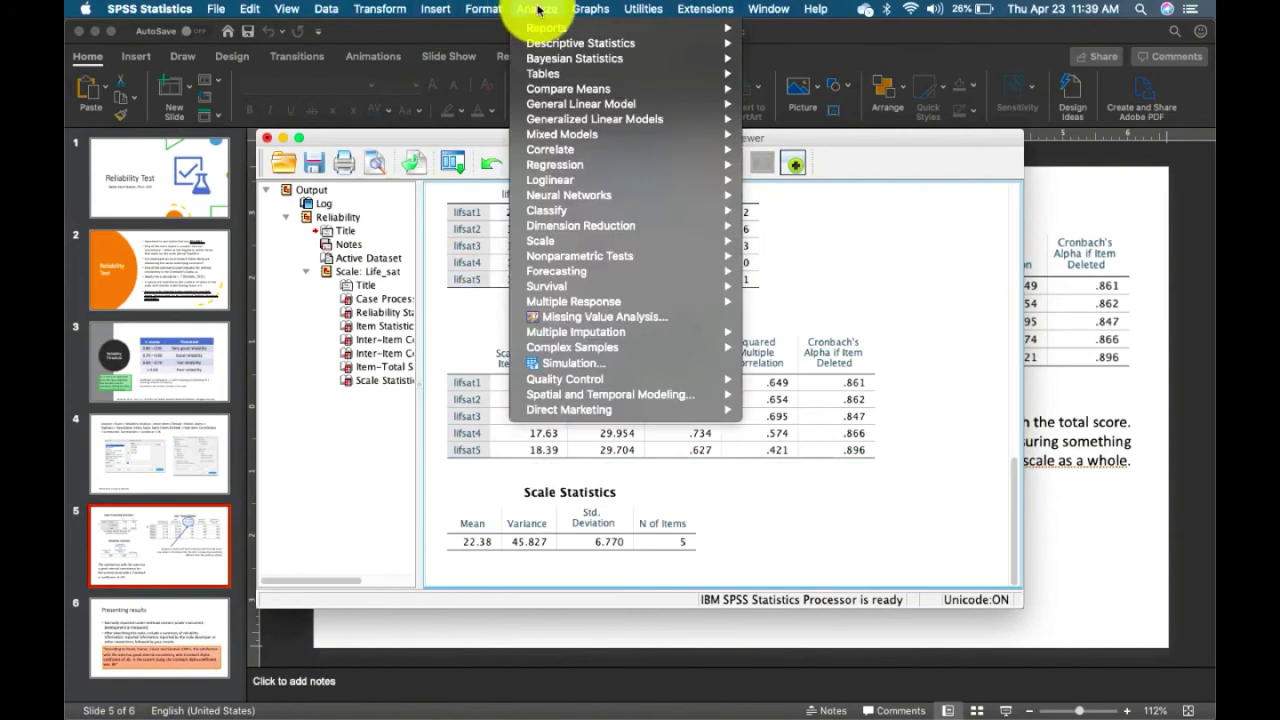
mouse_move(586, 241)
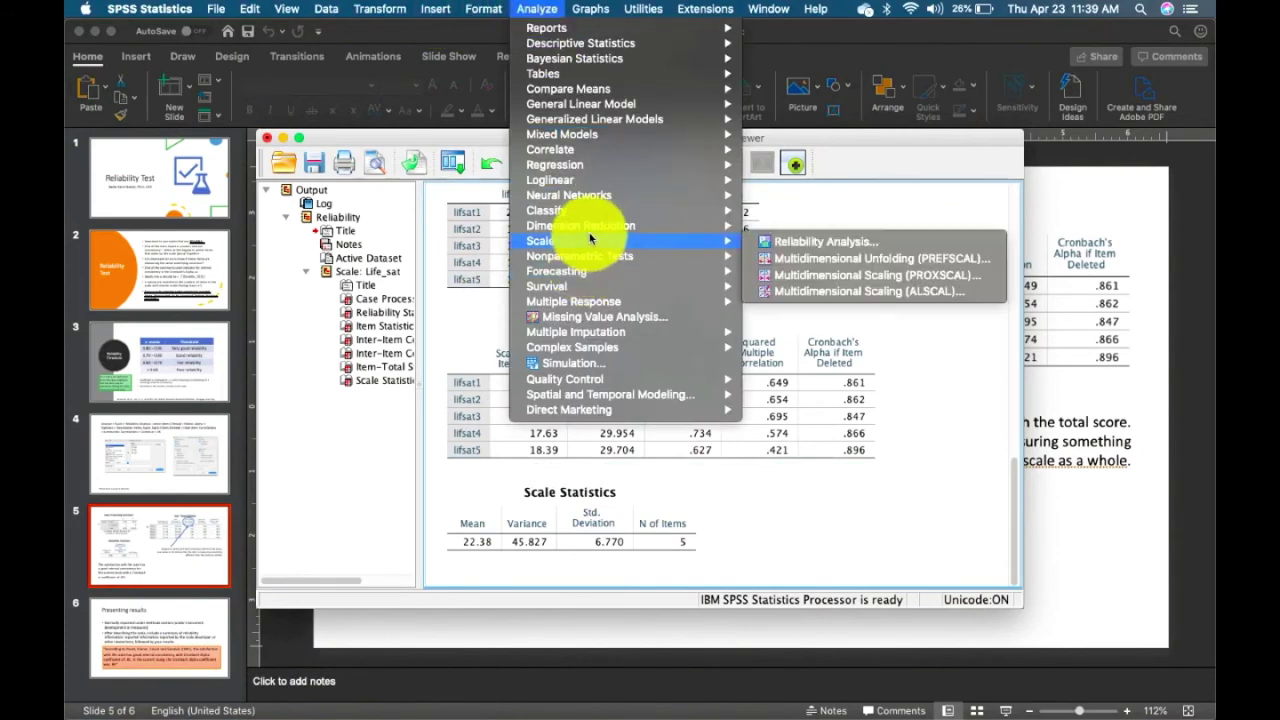
left_click(834, 243)
left_click(665, 325)
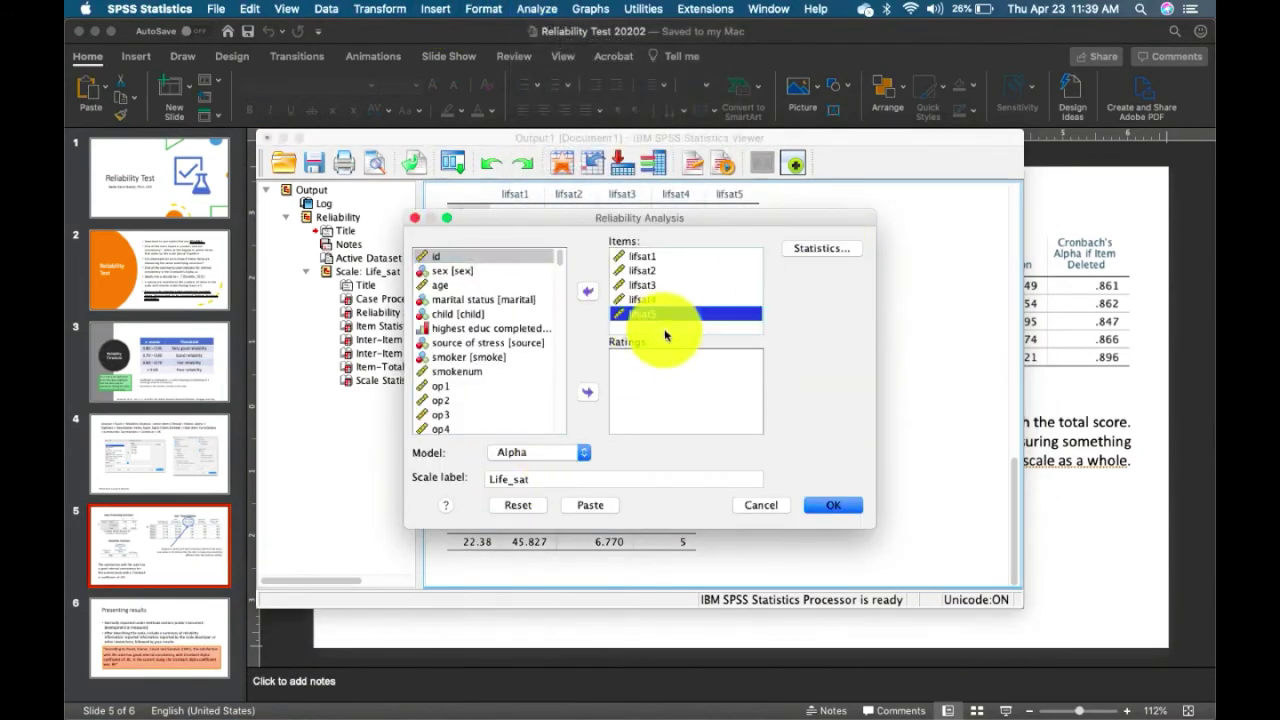
key("super+a")
left_click(587, 291)
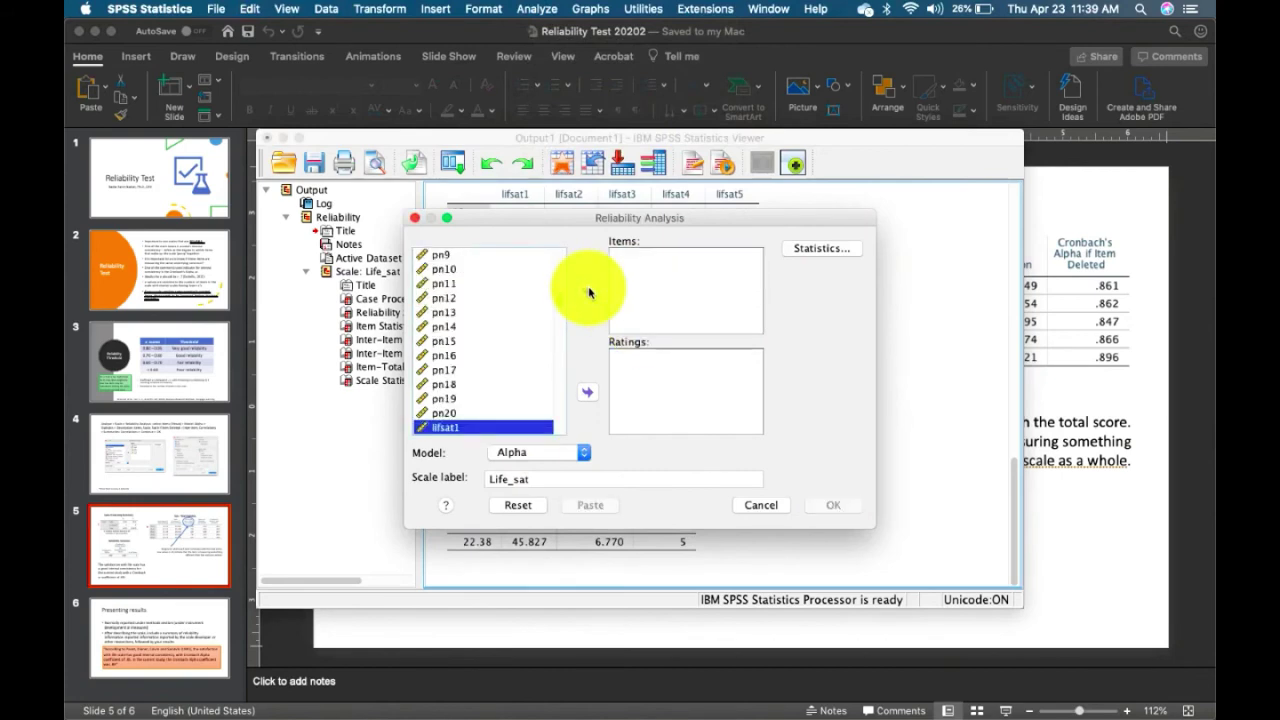
Scroll through the dialog's variable list to locate the optimism items
scroll(520, 360, "down", 10)
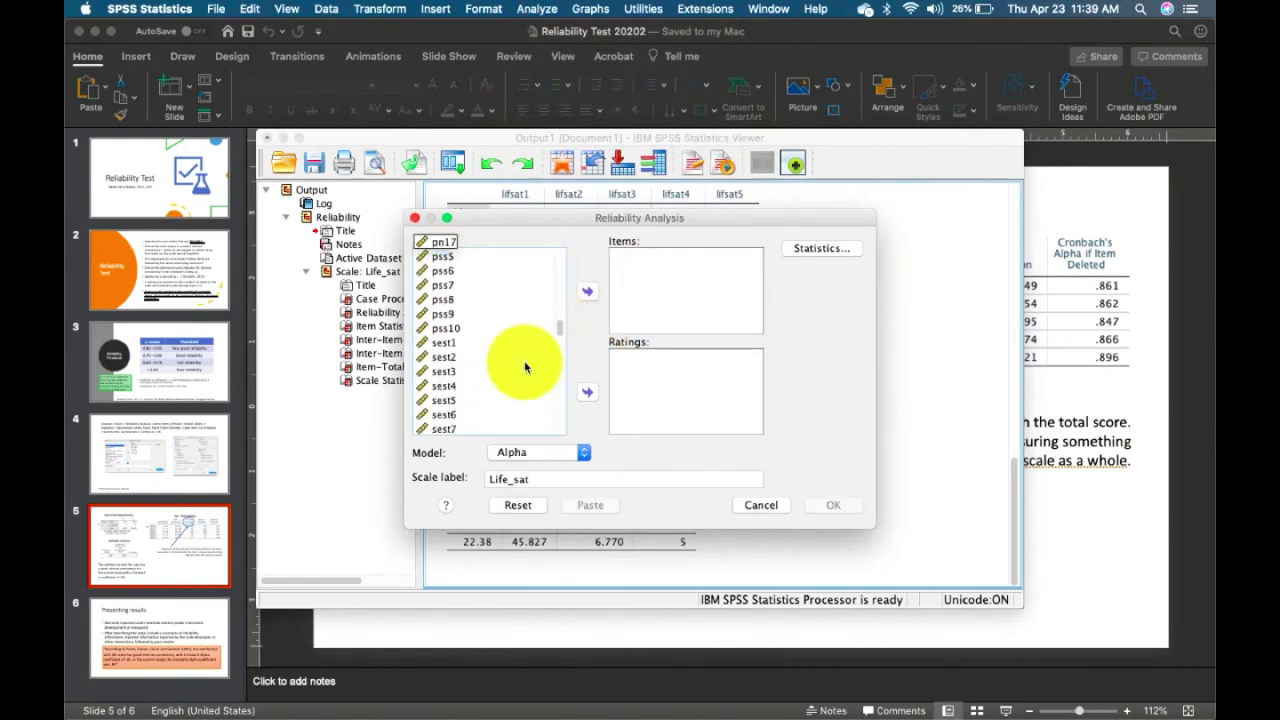
scroll(524, 360, "up", 3)
scroll(524, 360, "down", 6)
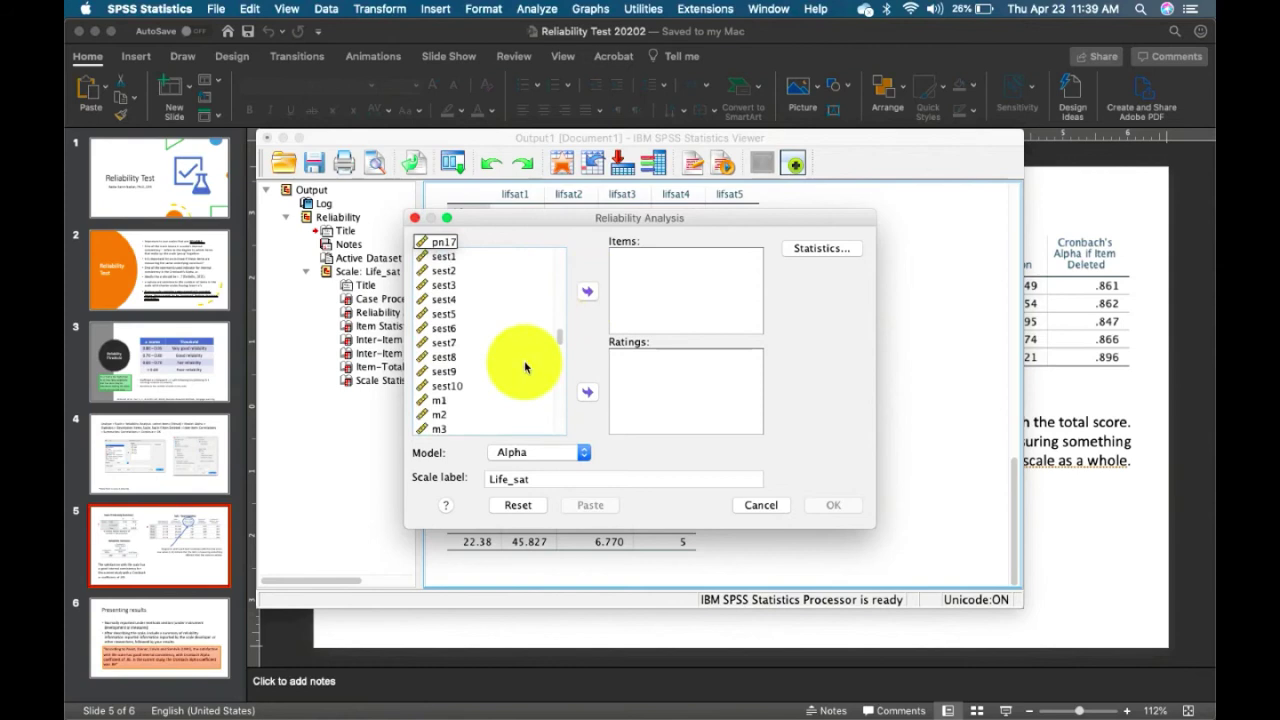
scroll(524, 360, "down", 10)
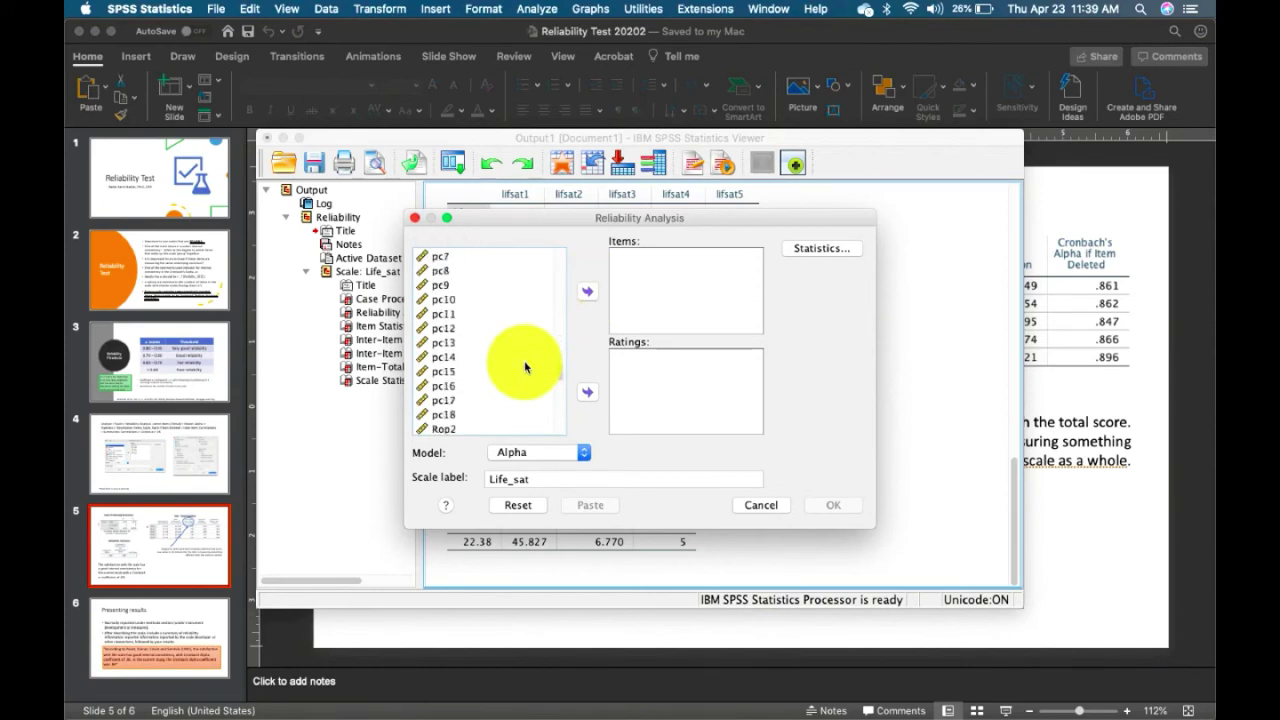
scroll(524, 368, "down", 8)
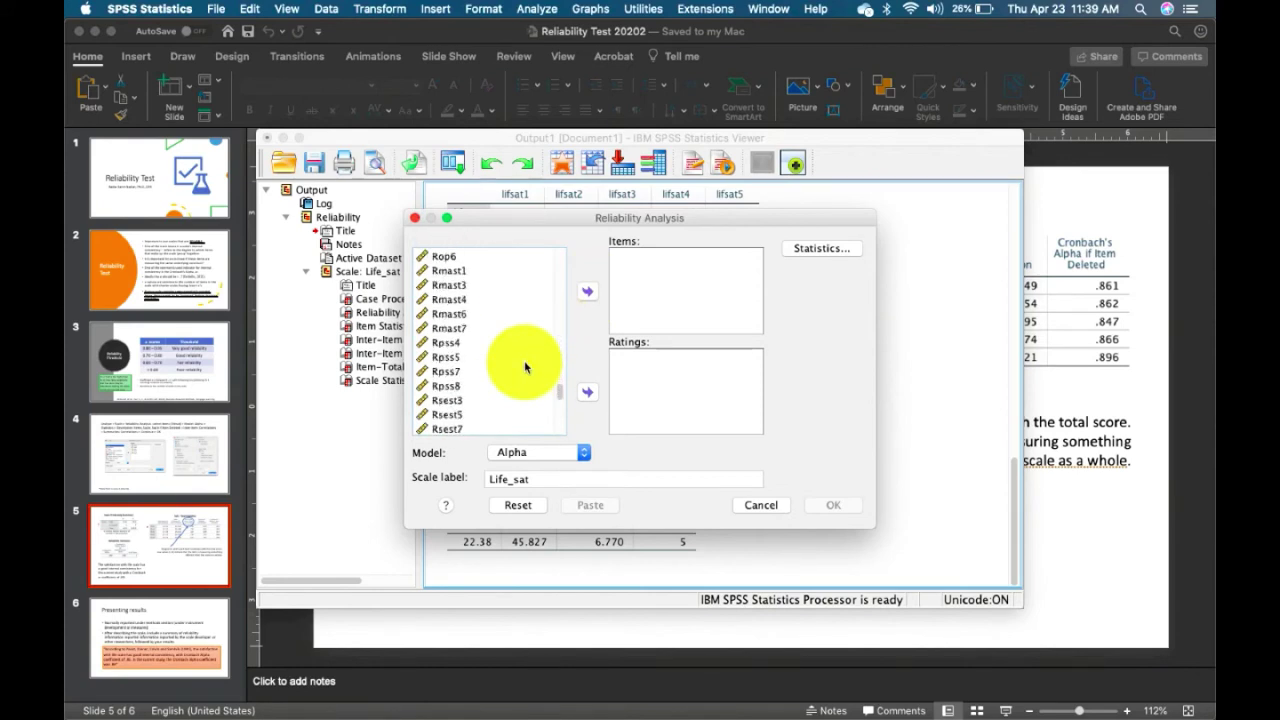
scroll(524, 368, "down", 5)
scroll(524, 368, "up", 2)
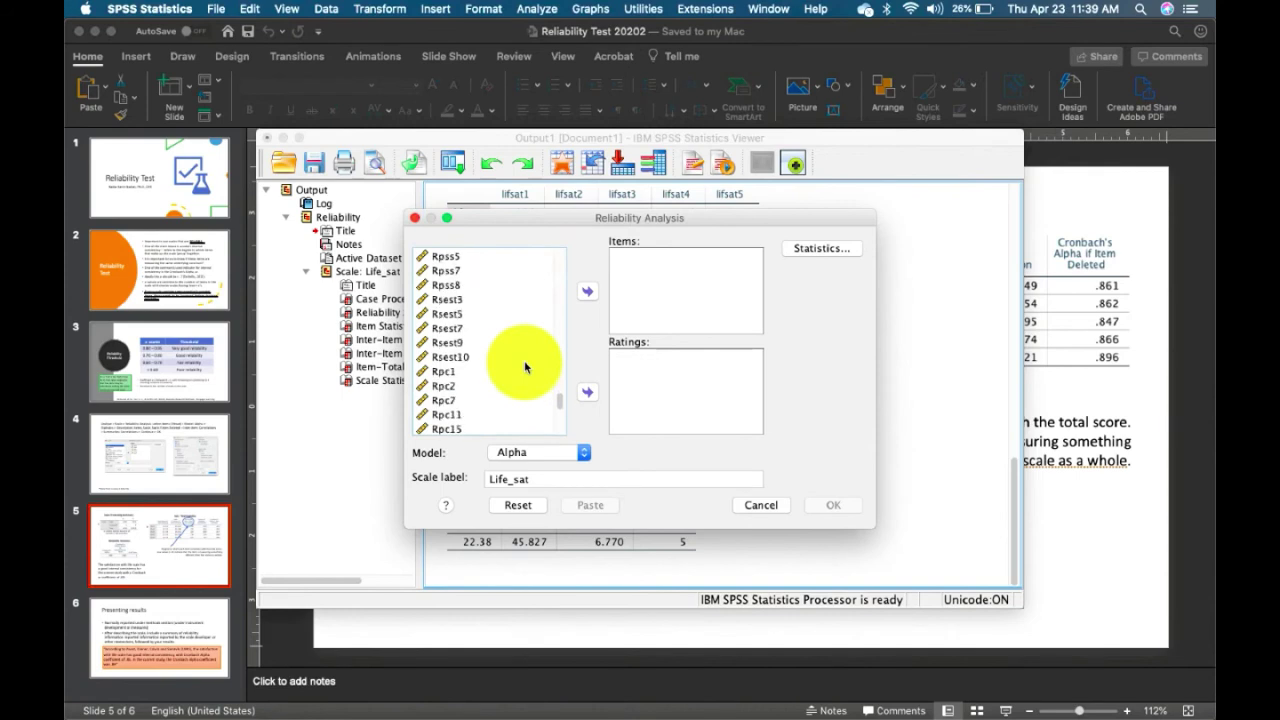
scroll(524, 368, "down", 2)
scroll(524, 368, "down", 1)
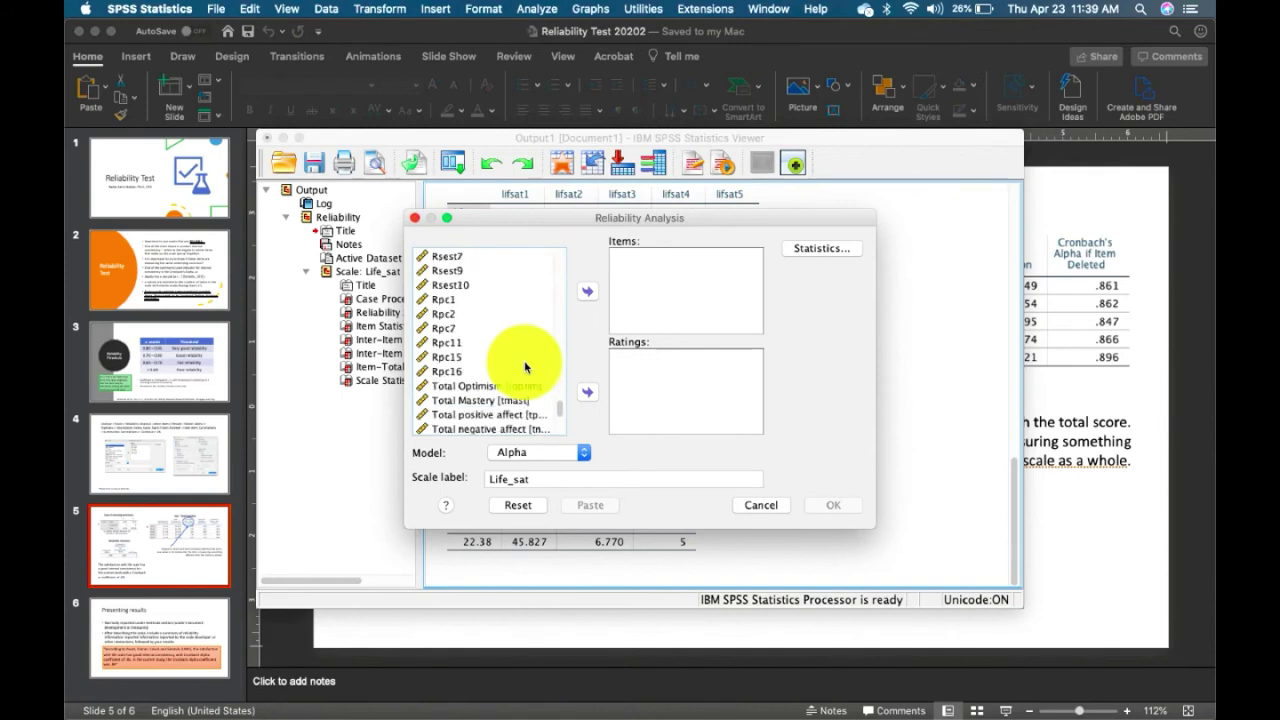
scroll(524, 368, "up", 10)
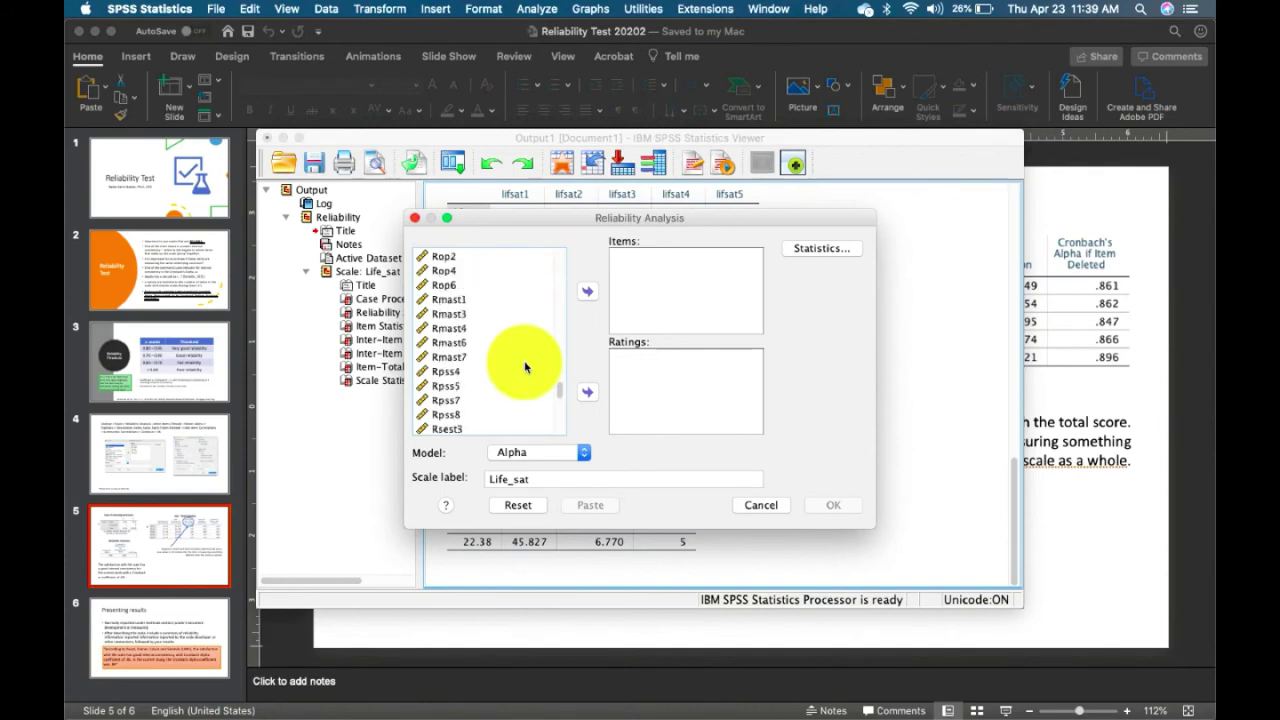
scroll(524, 367, "up", 10)
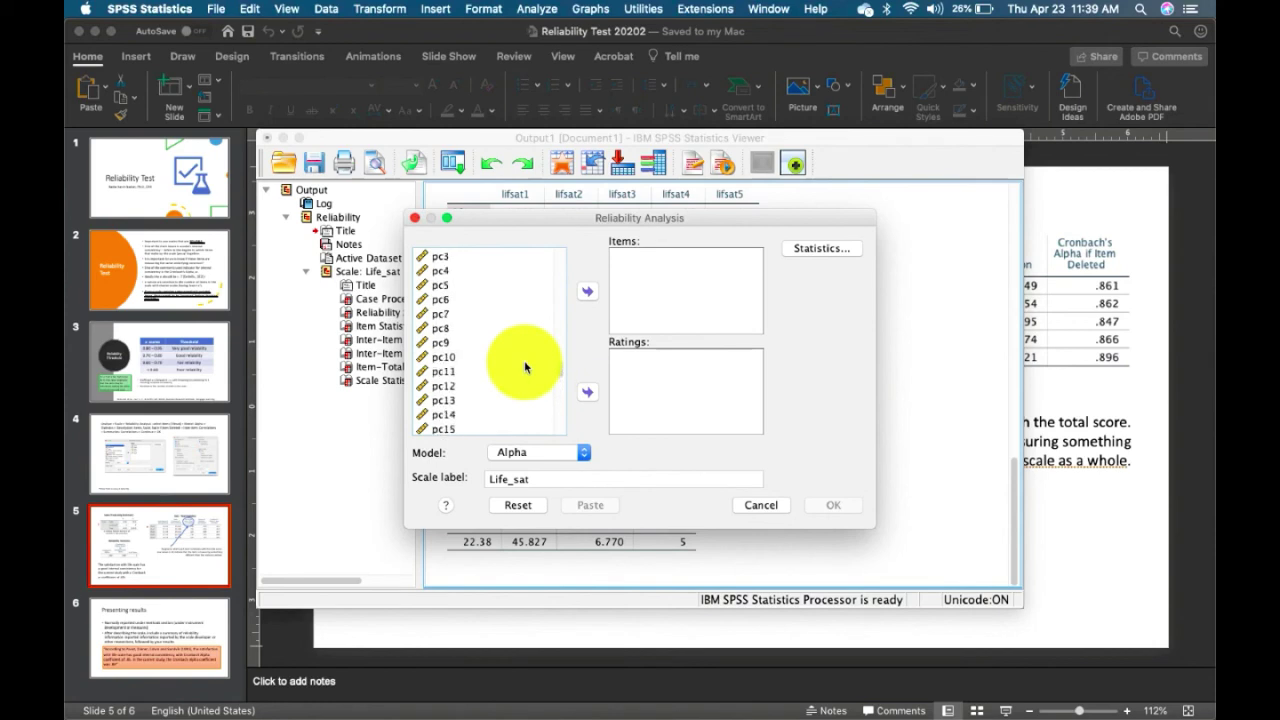
scroll(524, 367, "up", 10)
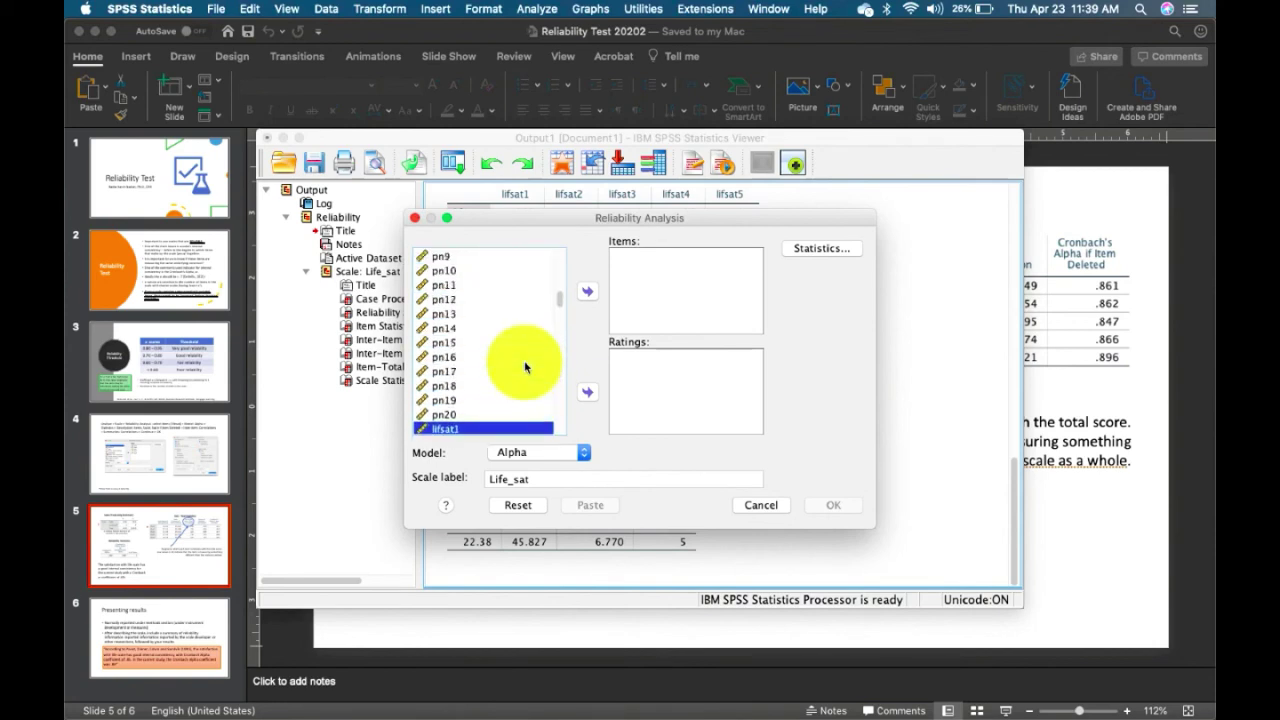
scroll(524, 367, "up", 5)
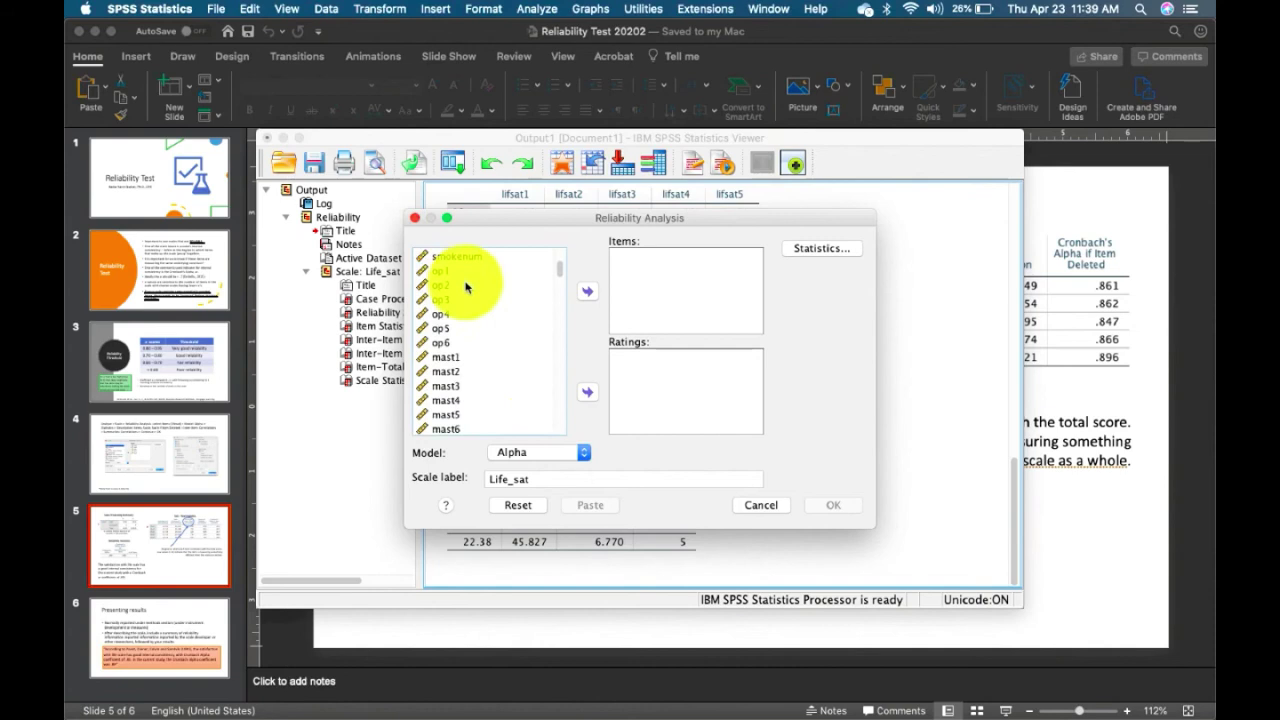
Select op1 through op6 and move them into the Items list
left_click(450, 271)
left_click_drag(450, 285, 449, 340)
left_click(587, 291)
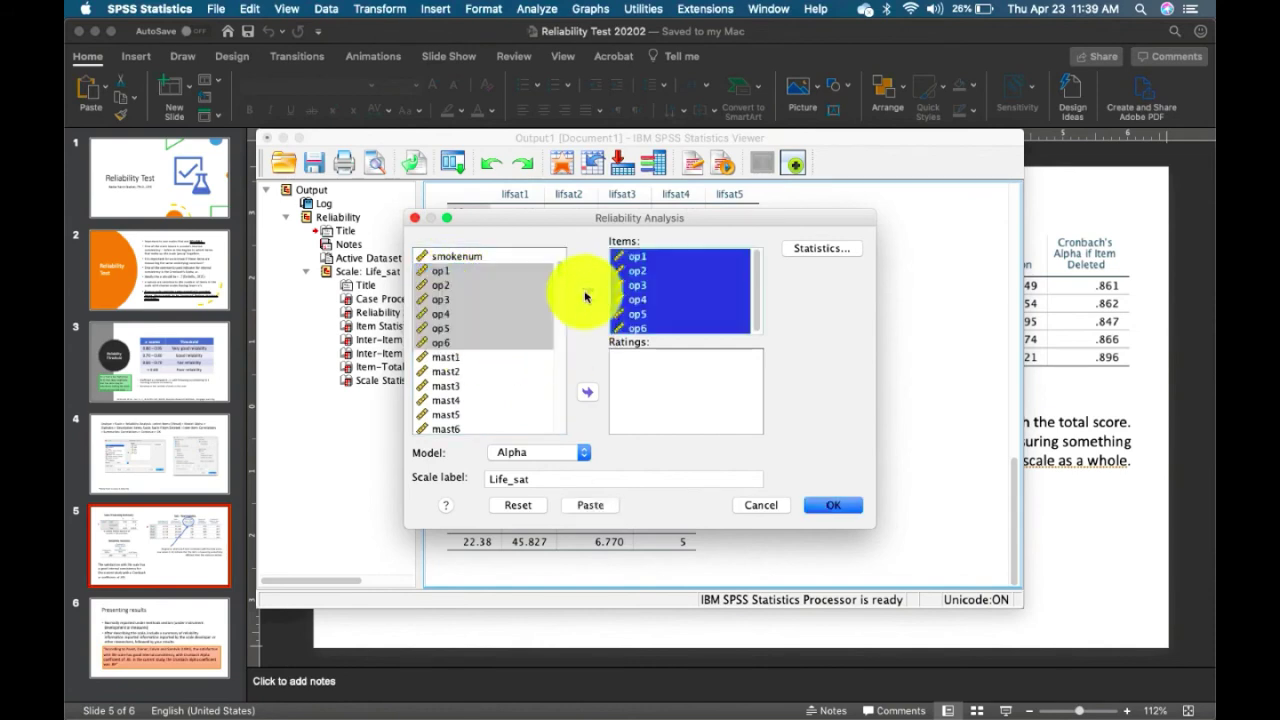
scroll(530, 350, "down", 10)
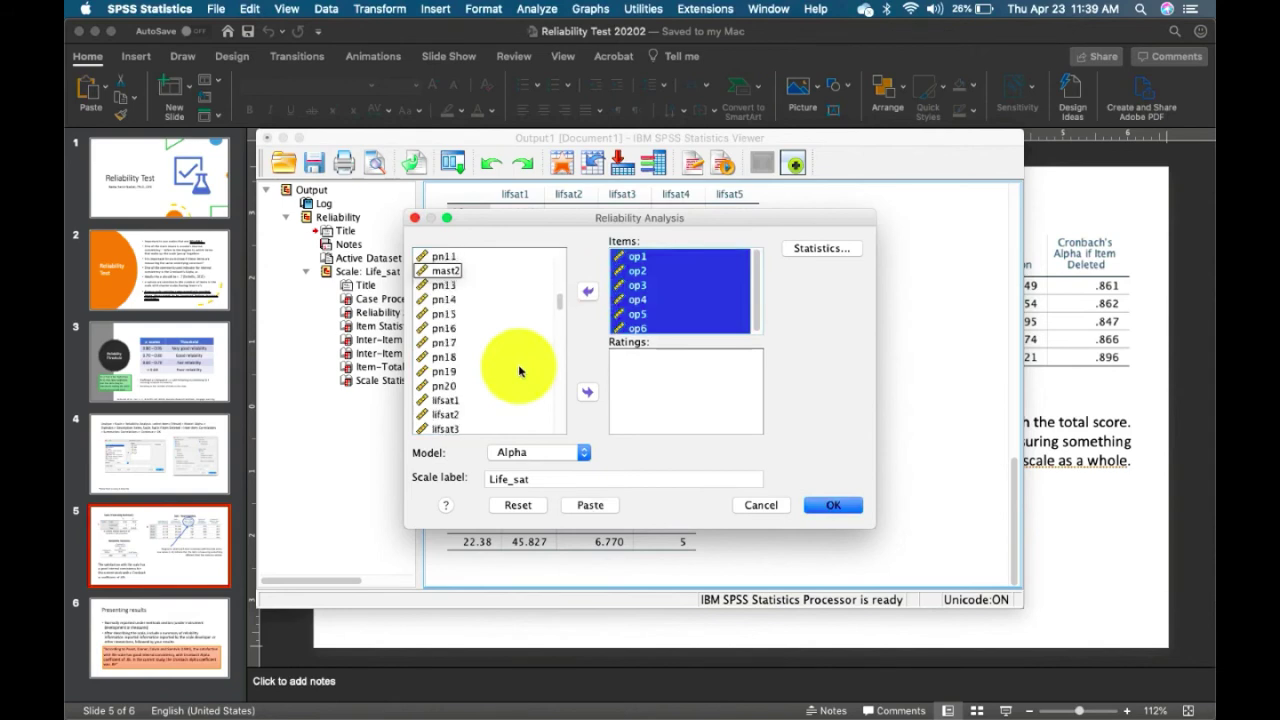
scroll(519, 371, "down", 5)
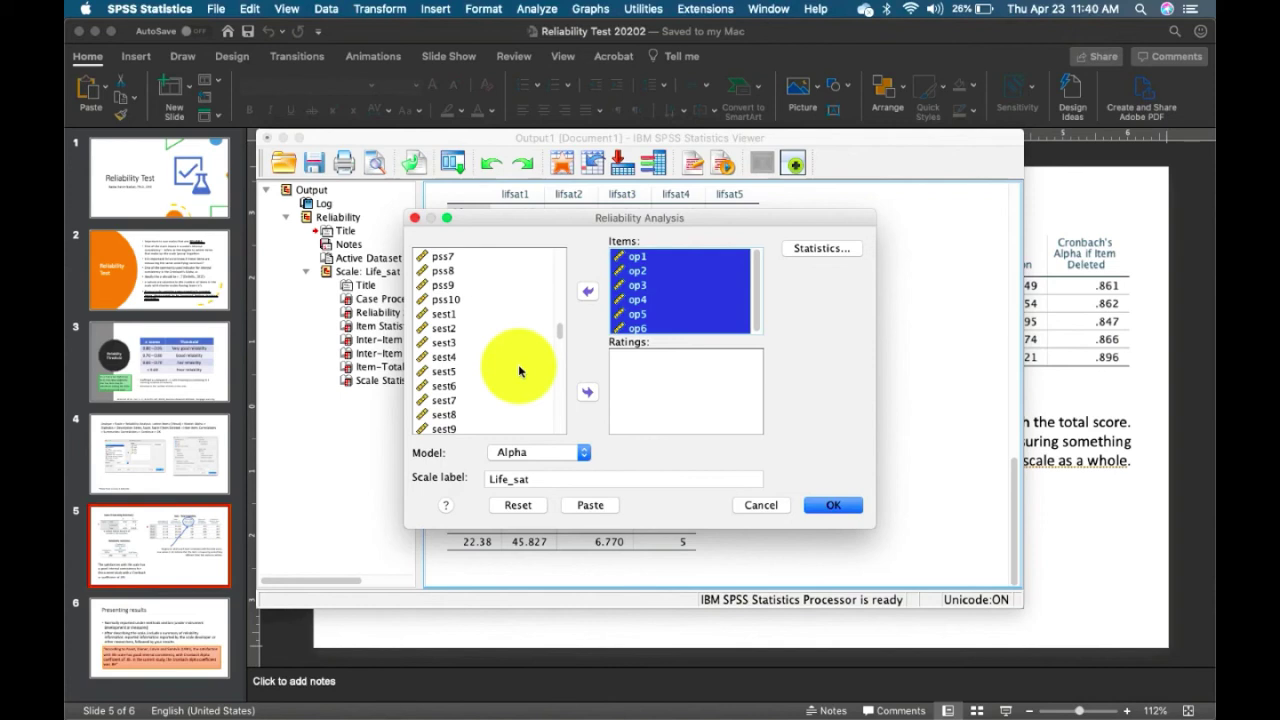
scroll(518, 371, "down", 5)
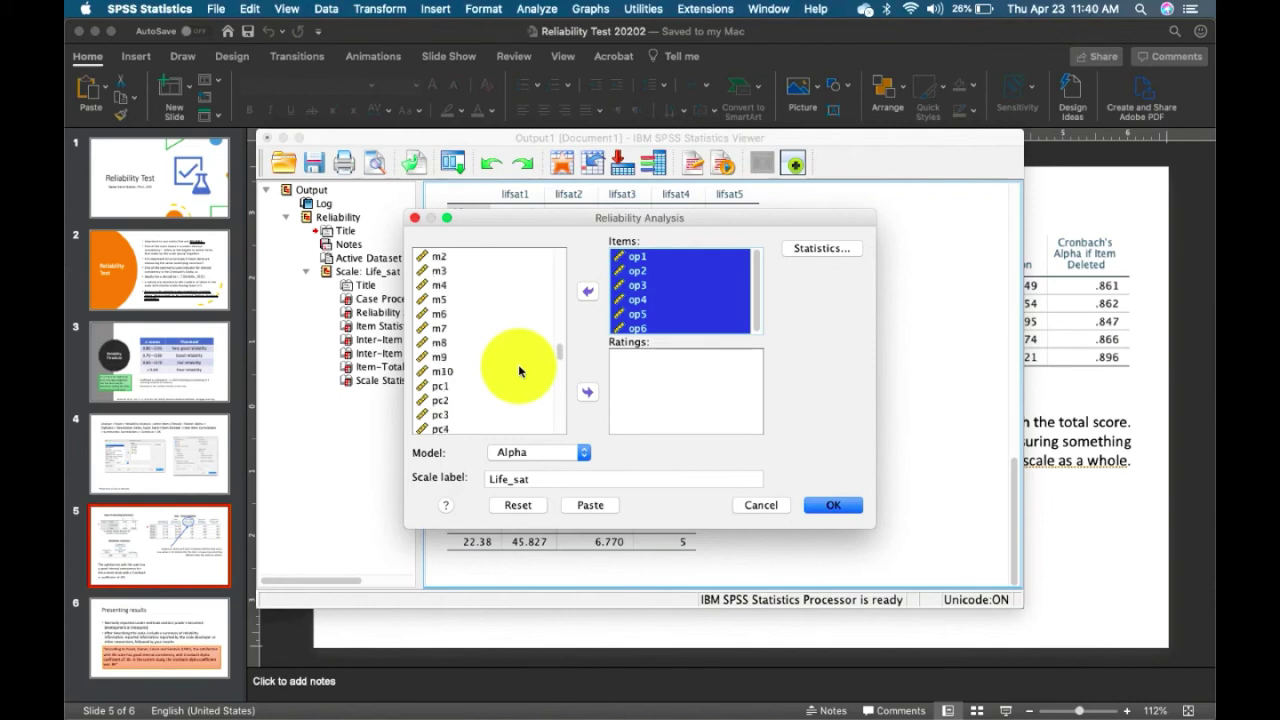
scroll(518, 371, "down", 8)
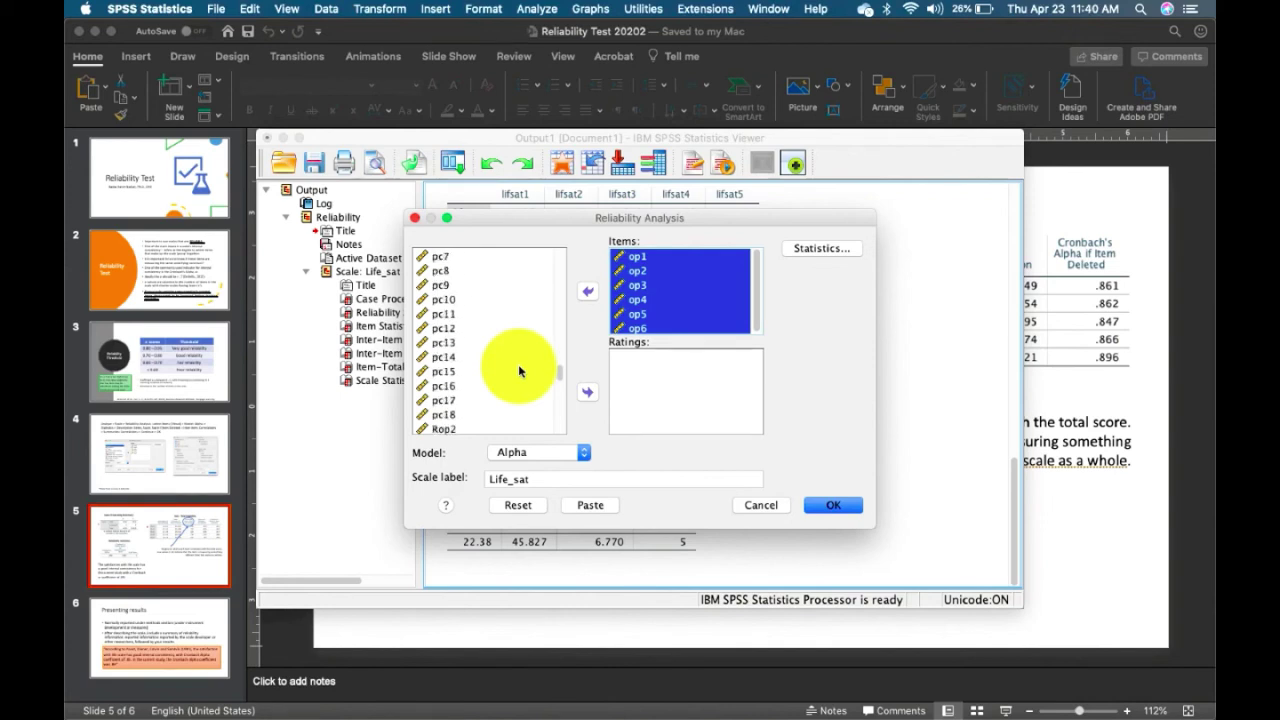
Add reversed items Rop2, Rop4 and Rop6 to Items and remove op2, op4 and op6
left_click_drag(445, 371, 455, 403)
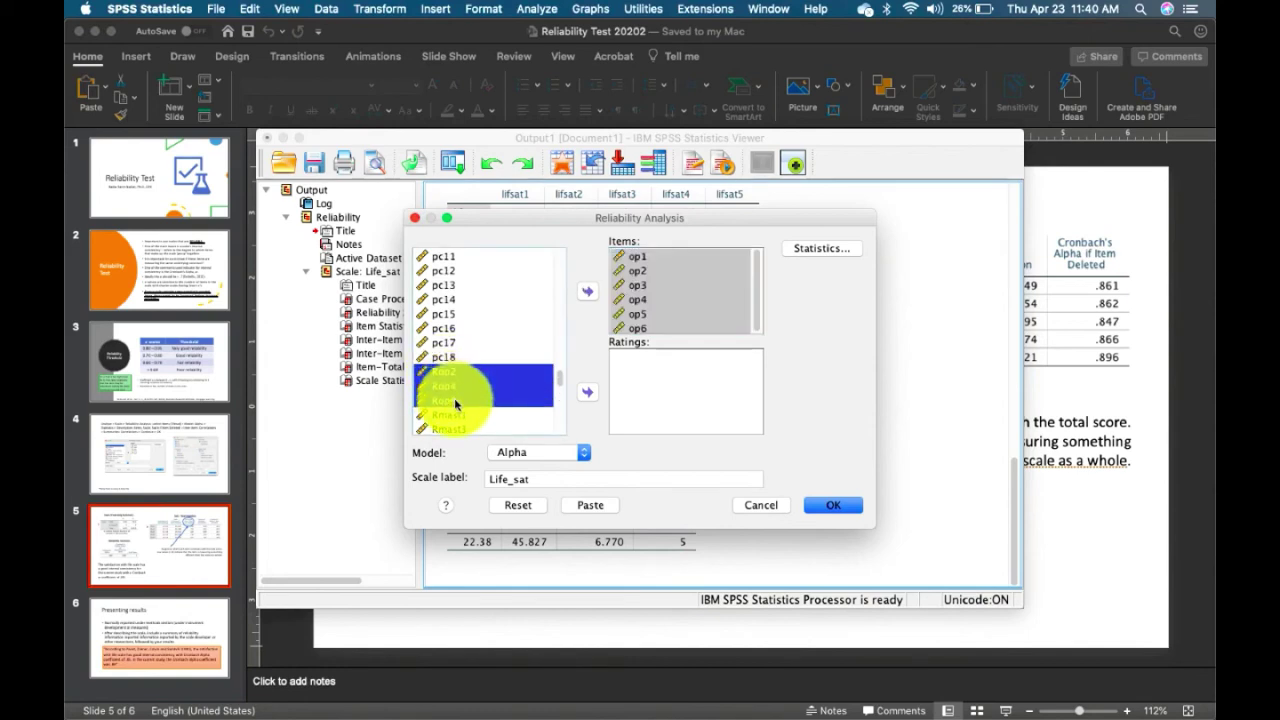
left_click(587, 291)
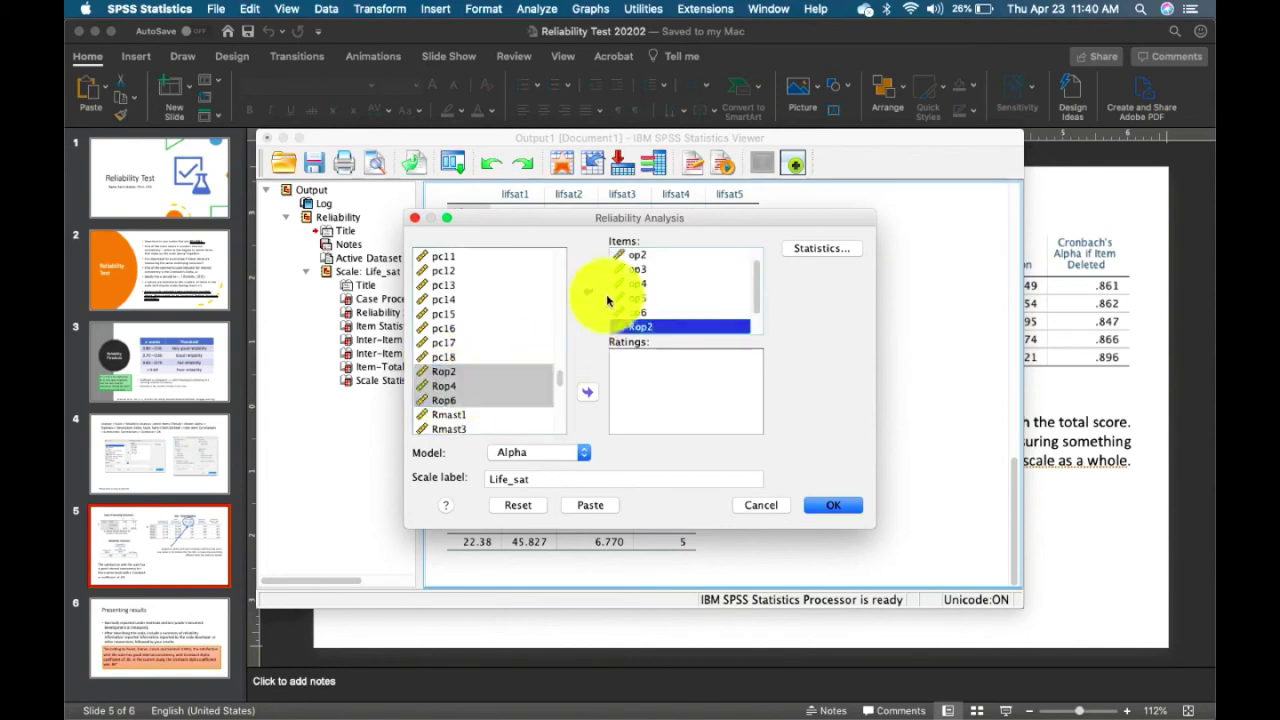
scroll(670, 313, "up", 3)
double_click(636, 271)
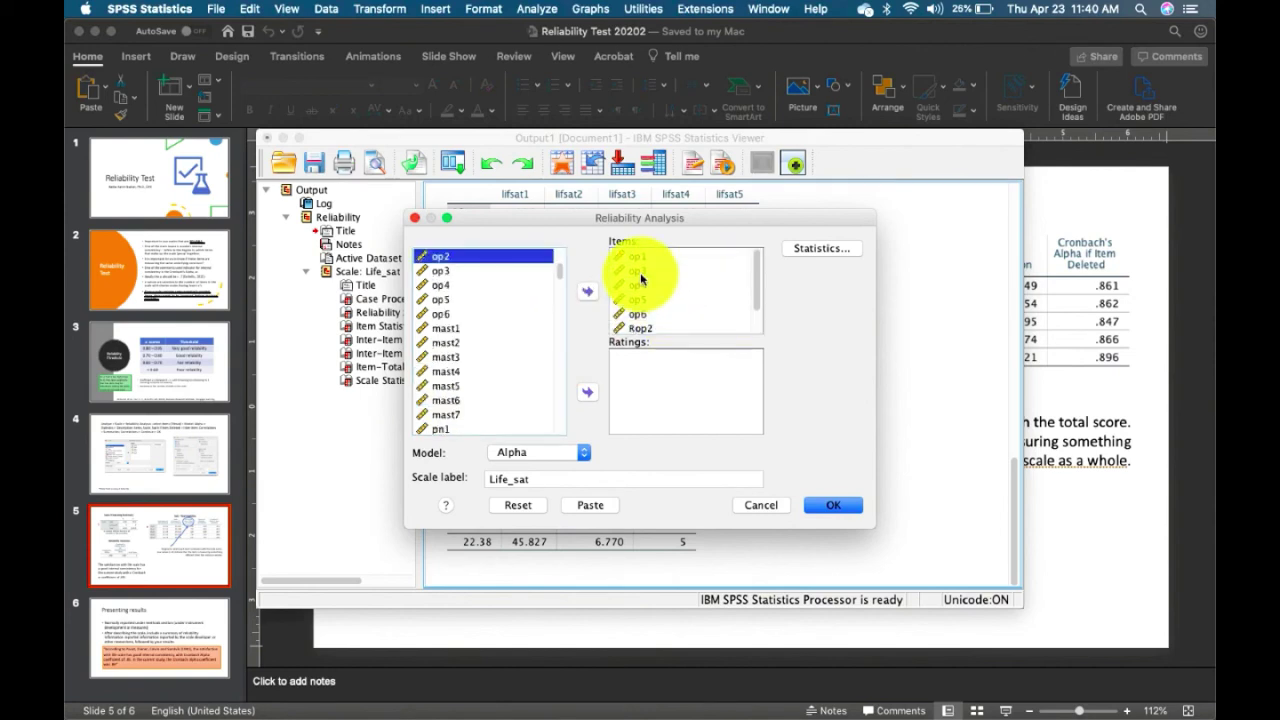
double_click(638, 284)
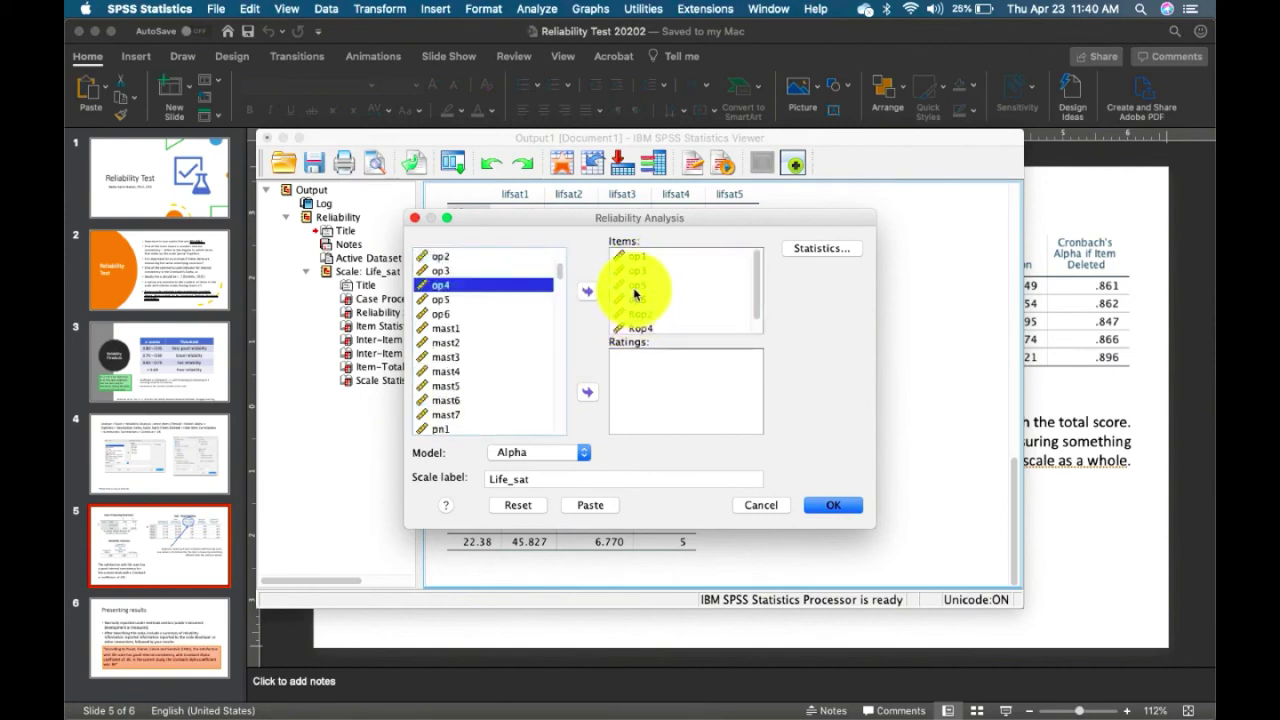
double_click(641, 299)
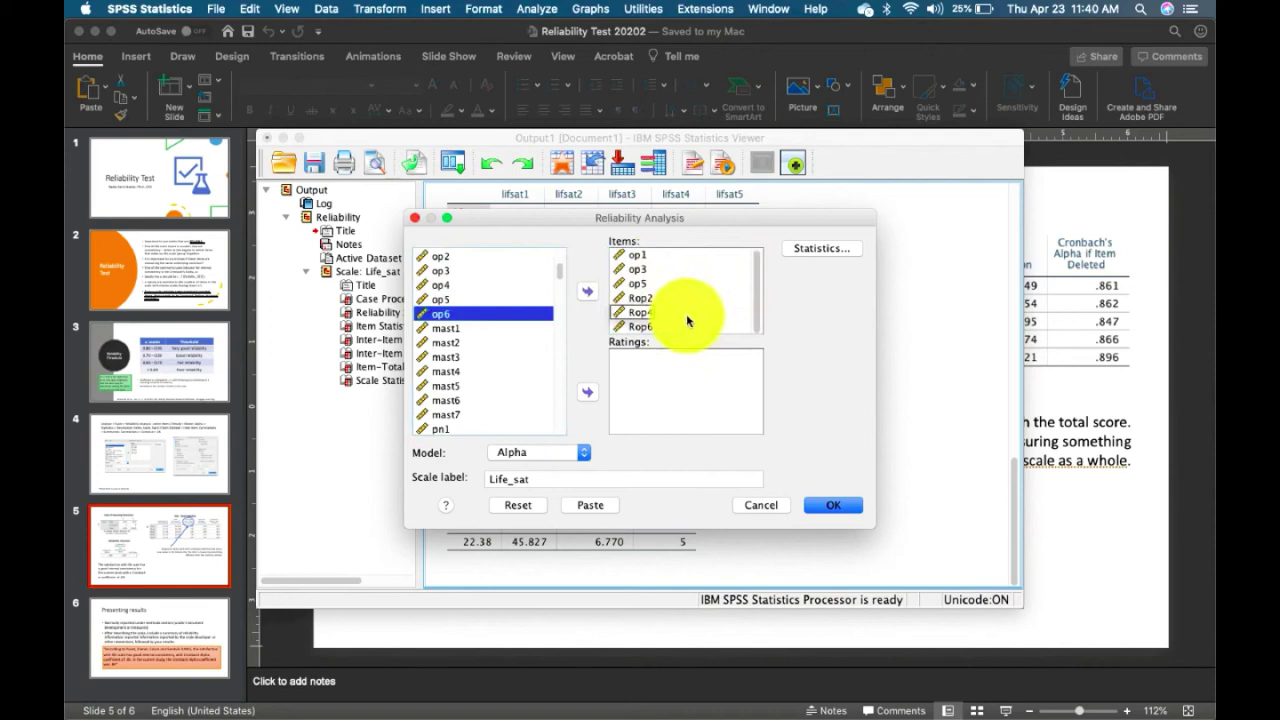
Request inter-item covariances, relabel the scale Optimism and run the analysis
left_click(815, 249)
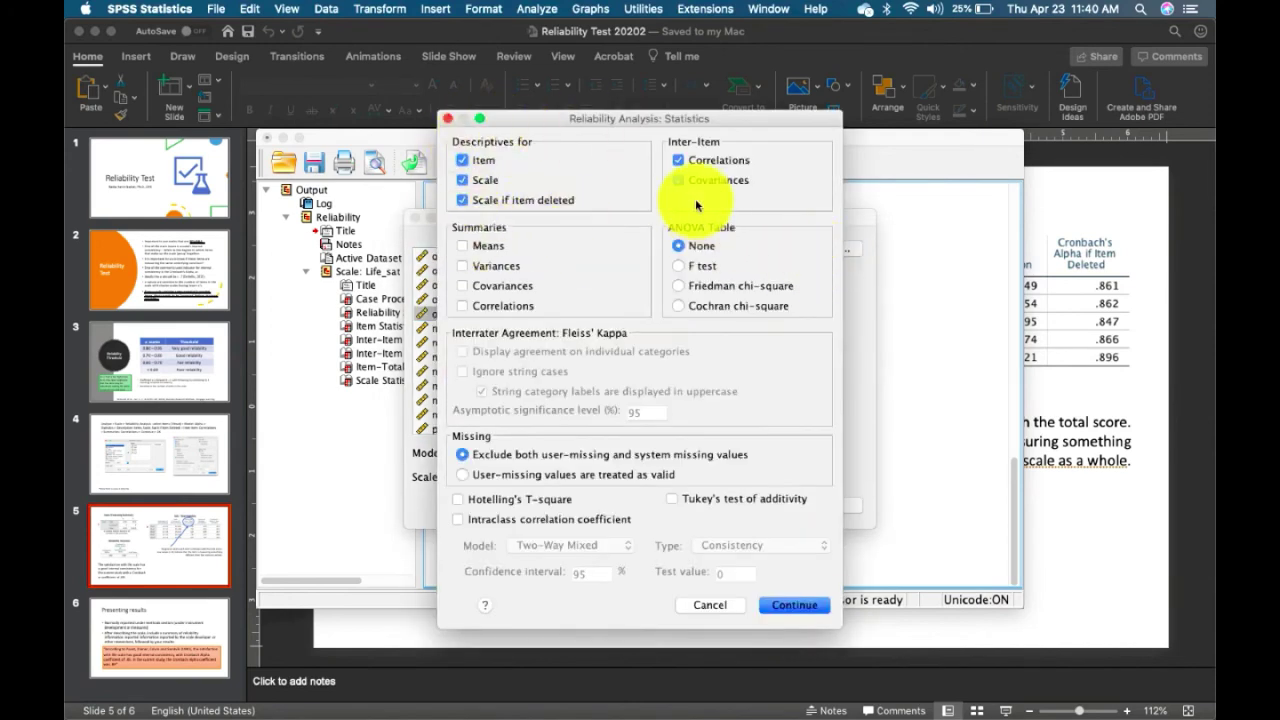
left_click(461, 160)
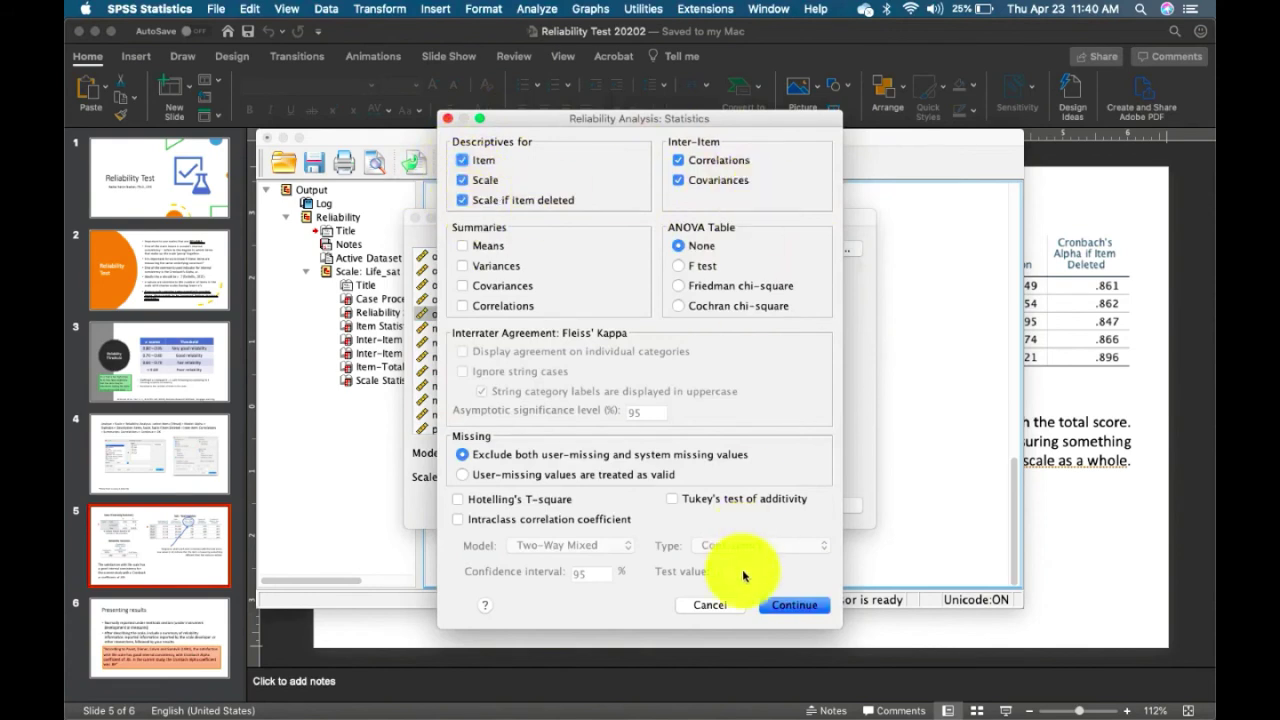
left_click(788, 605)
double_click(660, 480)
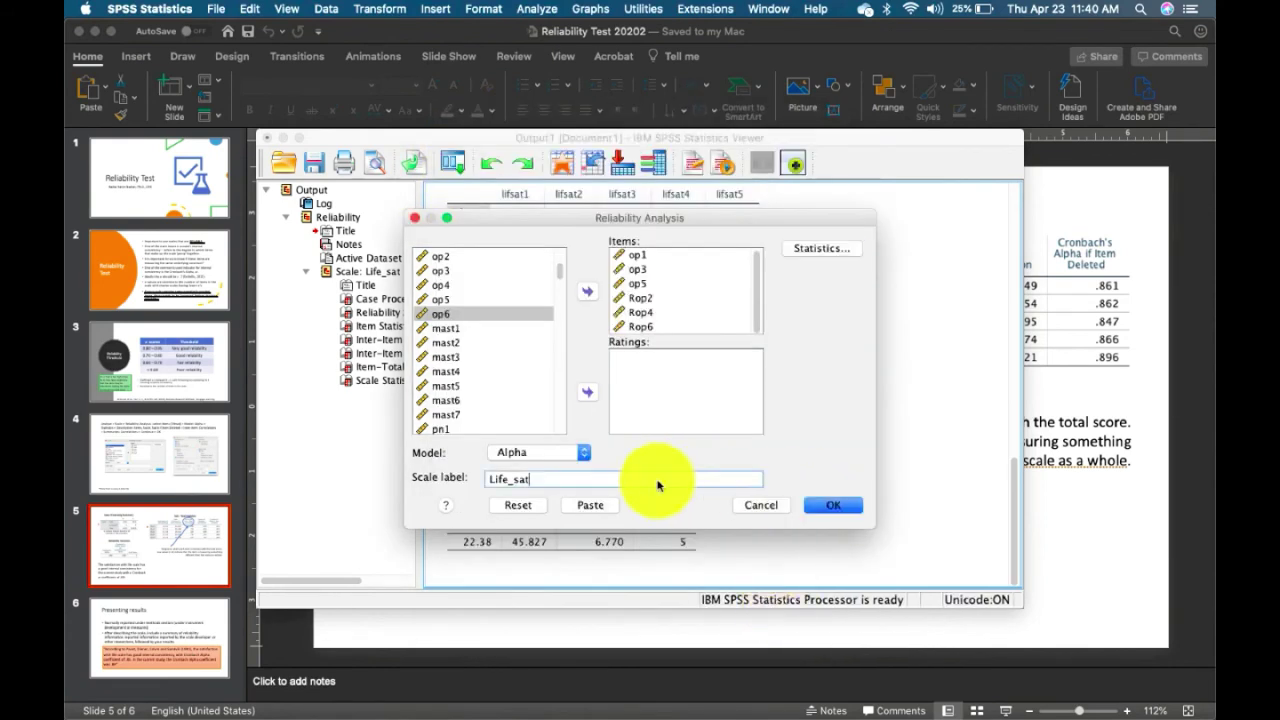
key("BackSpace")
type("Optimism")
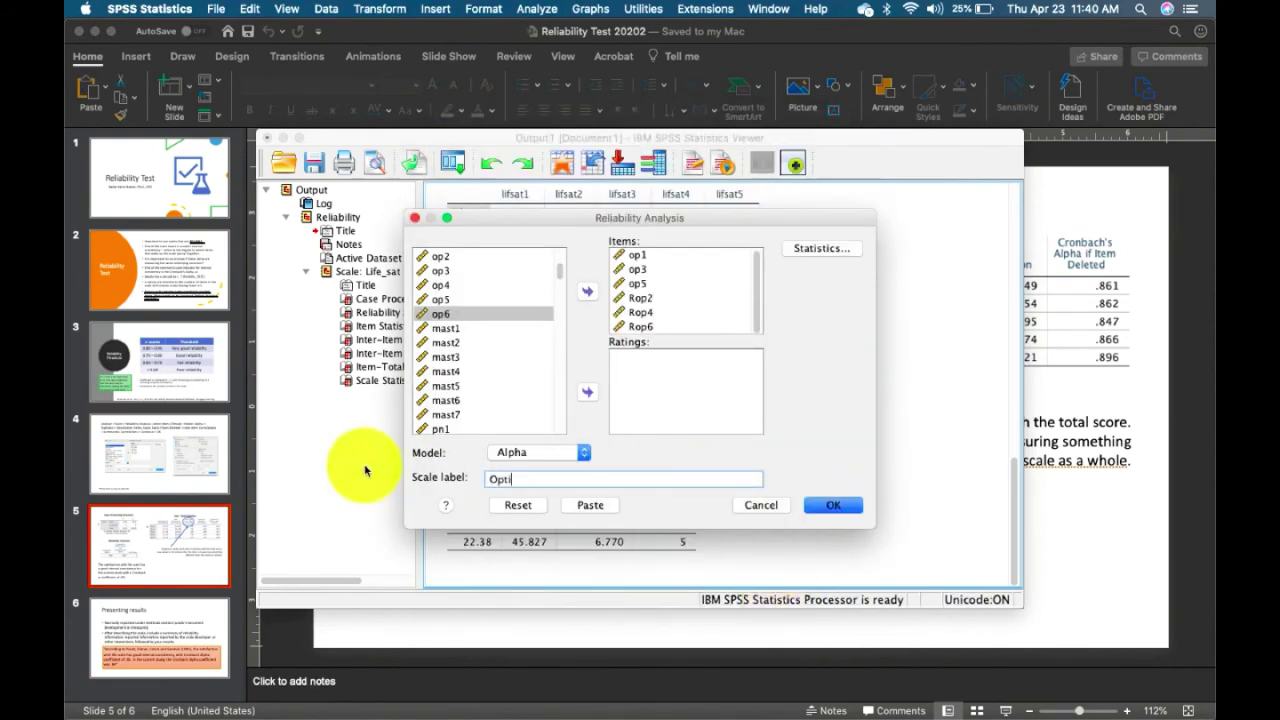
left_click(843, 506)
scroll(812, 505, "down", 2)
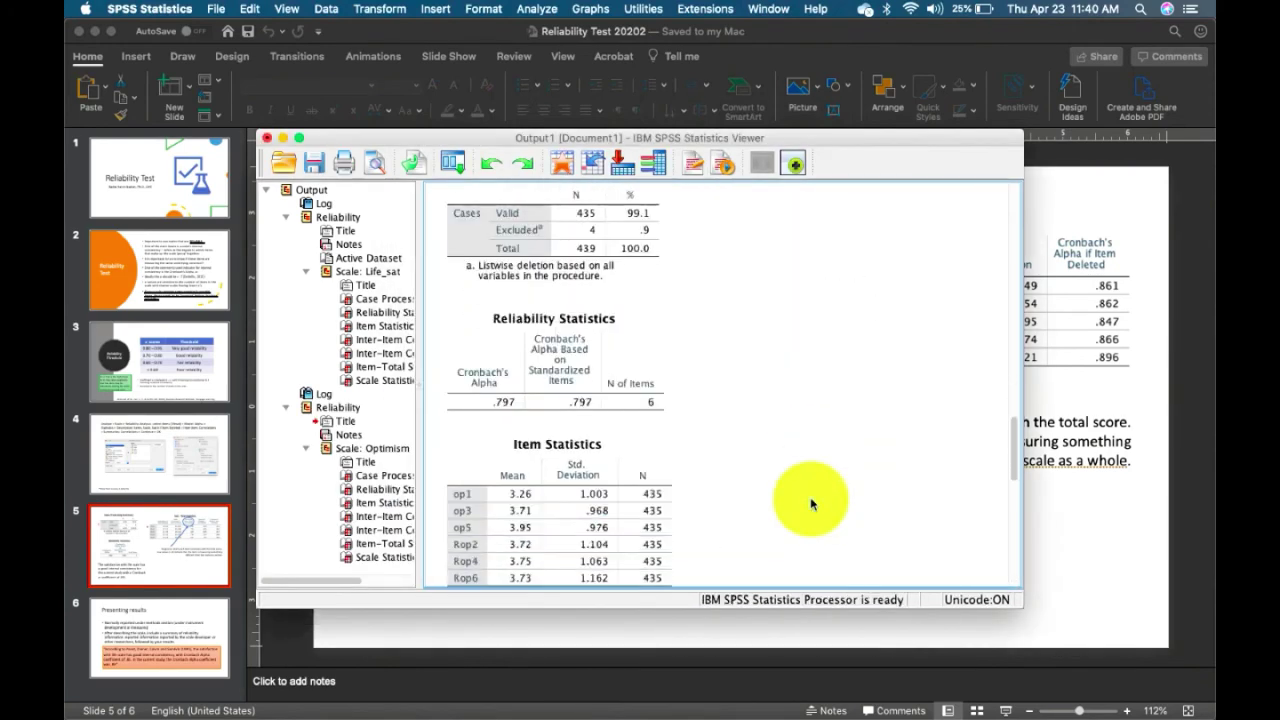
left_click(530, 398)
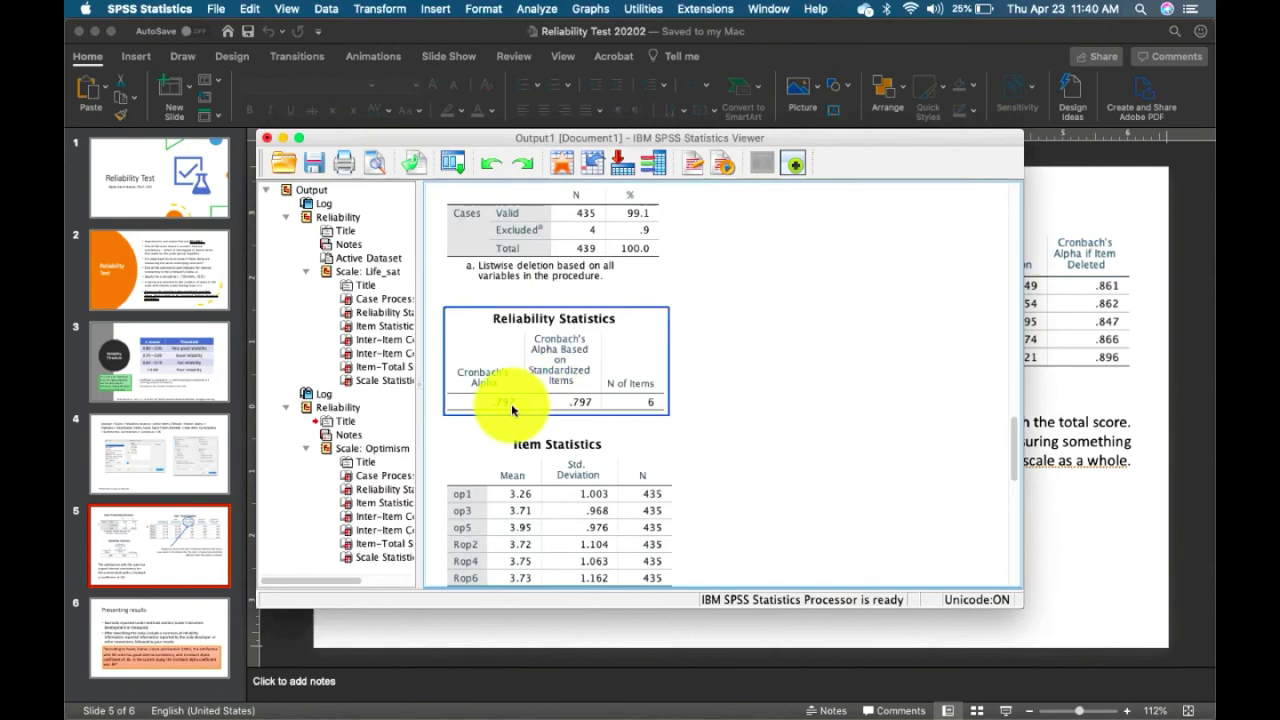
left_click(594, 429)
scroll(595, 429, "down", 3)
left_click(595, 429)
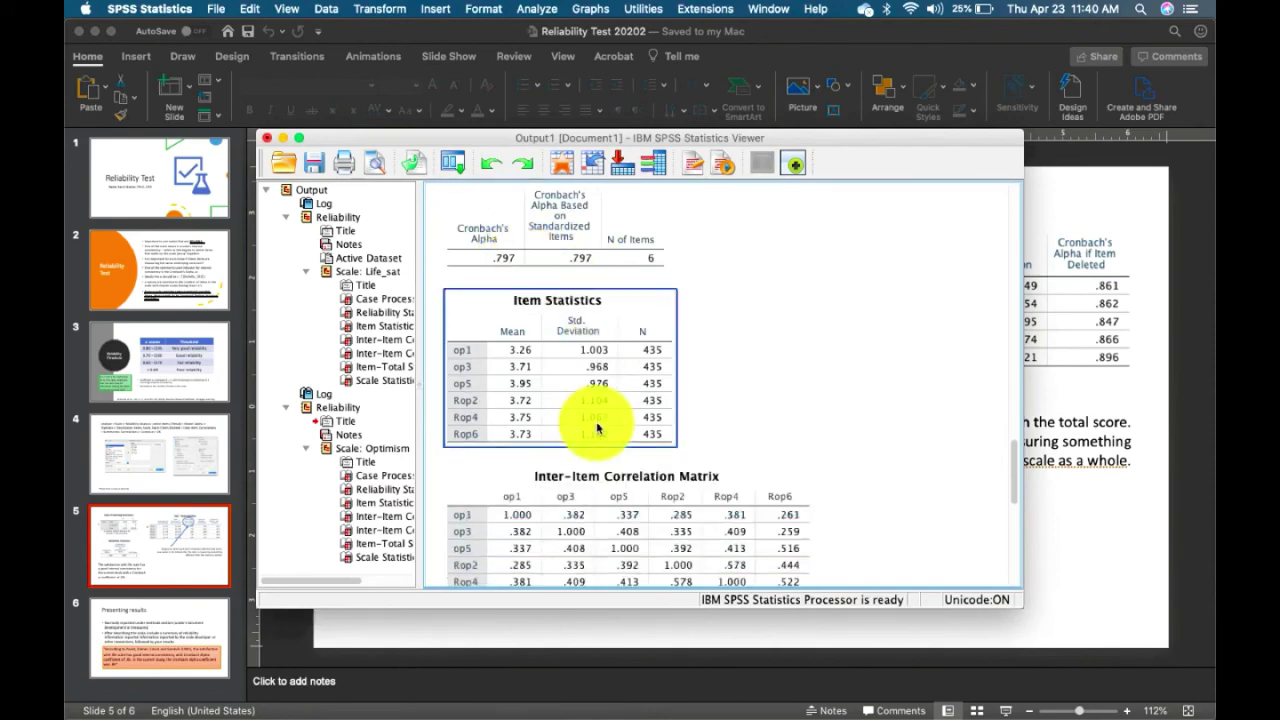
scroll(597, 428, "down", 2)
left_click(597, 428)
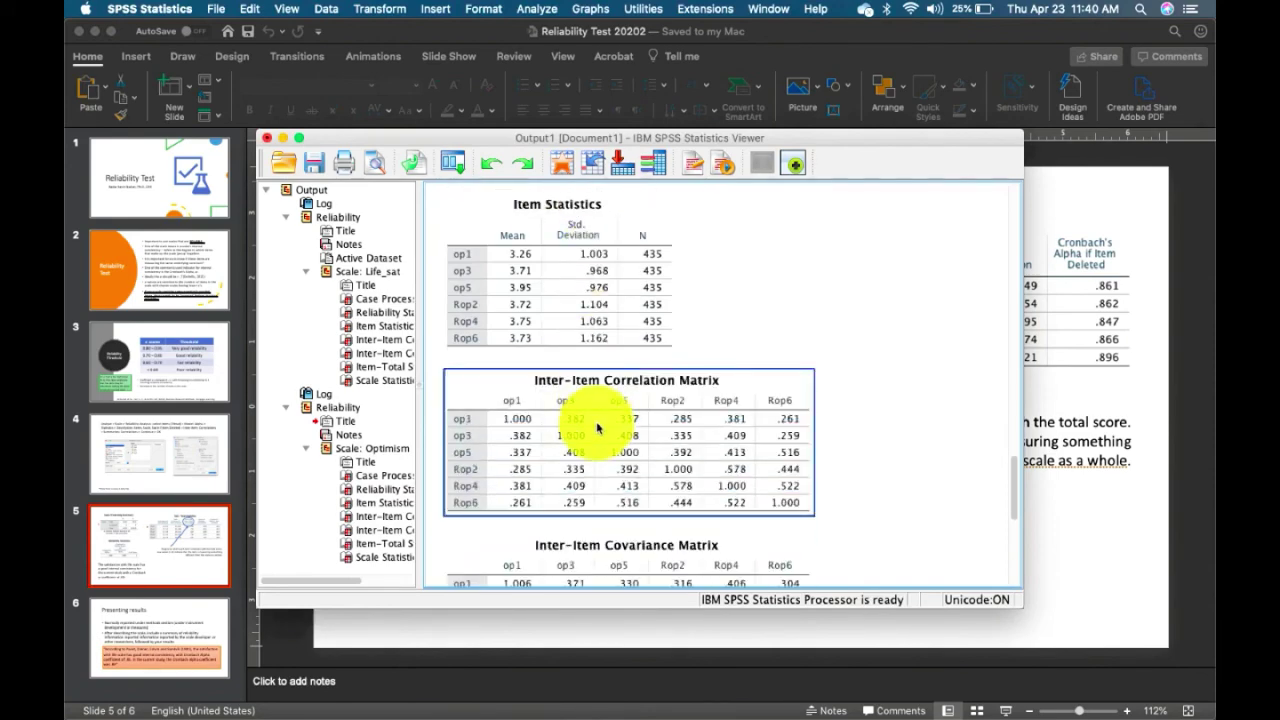
scroll(597, 428, "down", 8)
left_click(597, 428)
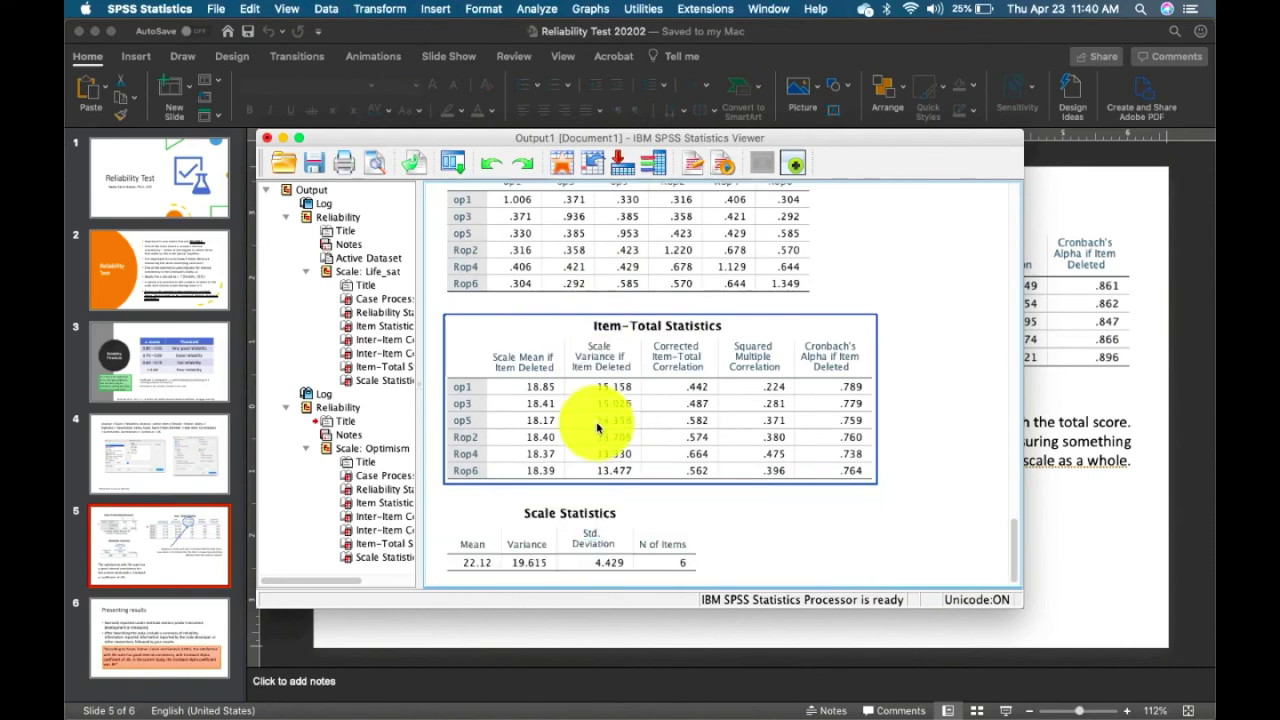
scroll(598, 428, "down", 1)
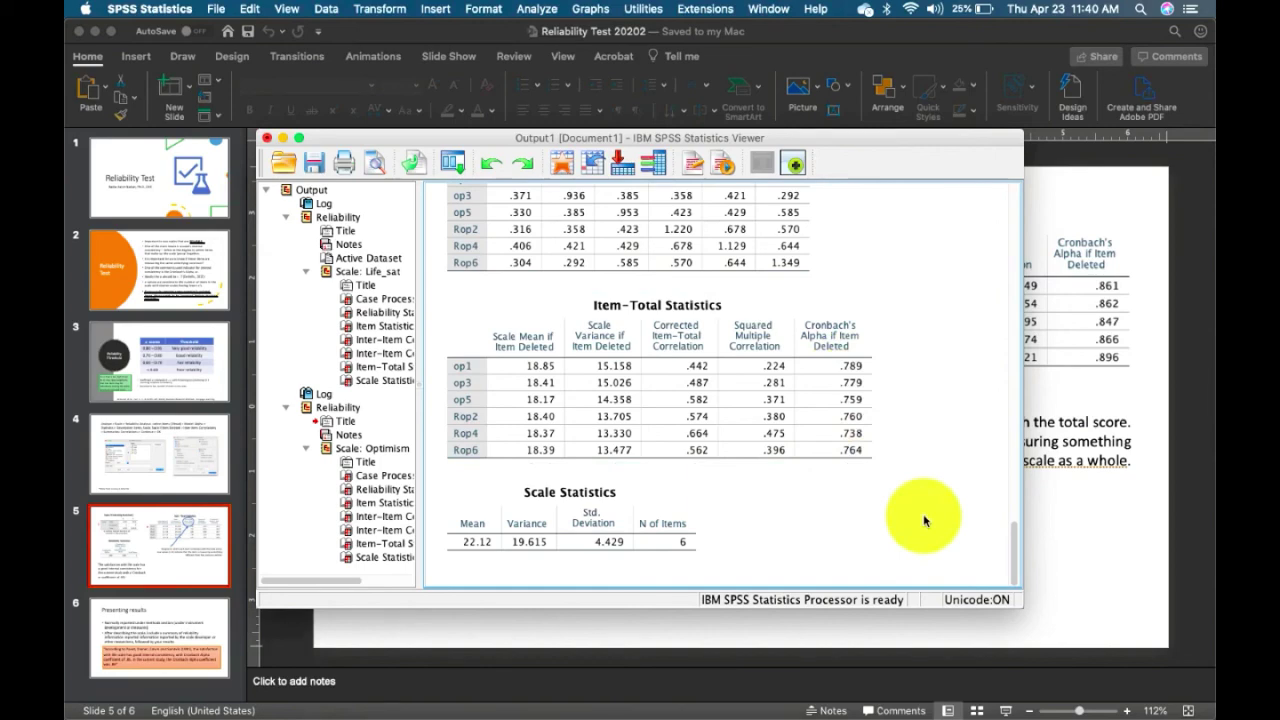
Switch back to the PowerPoint presentation and show slide 6, "Presenting results"
left_click(1046, 514)
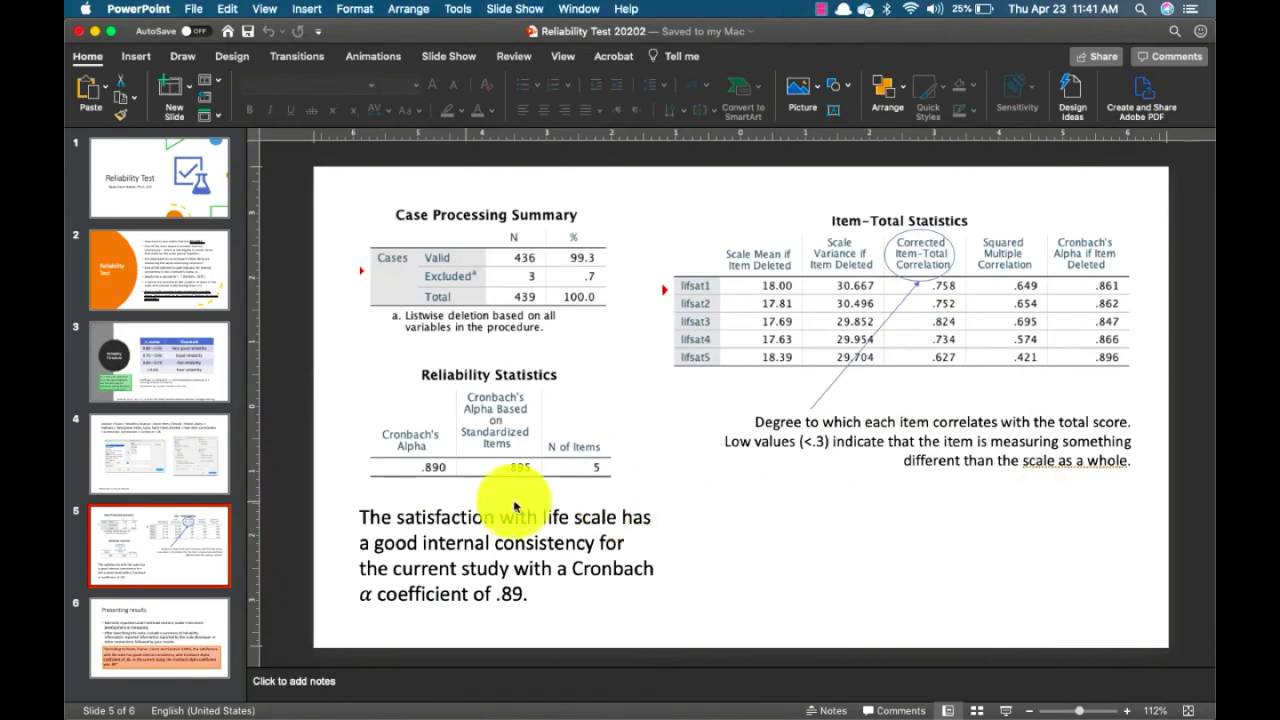
left_click(171, 614)
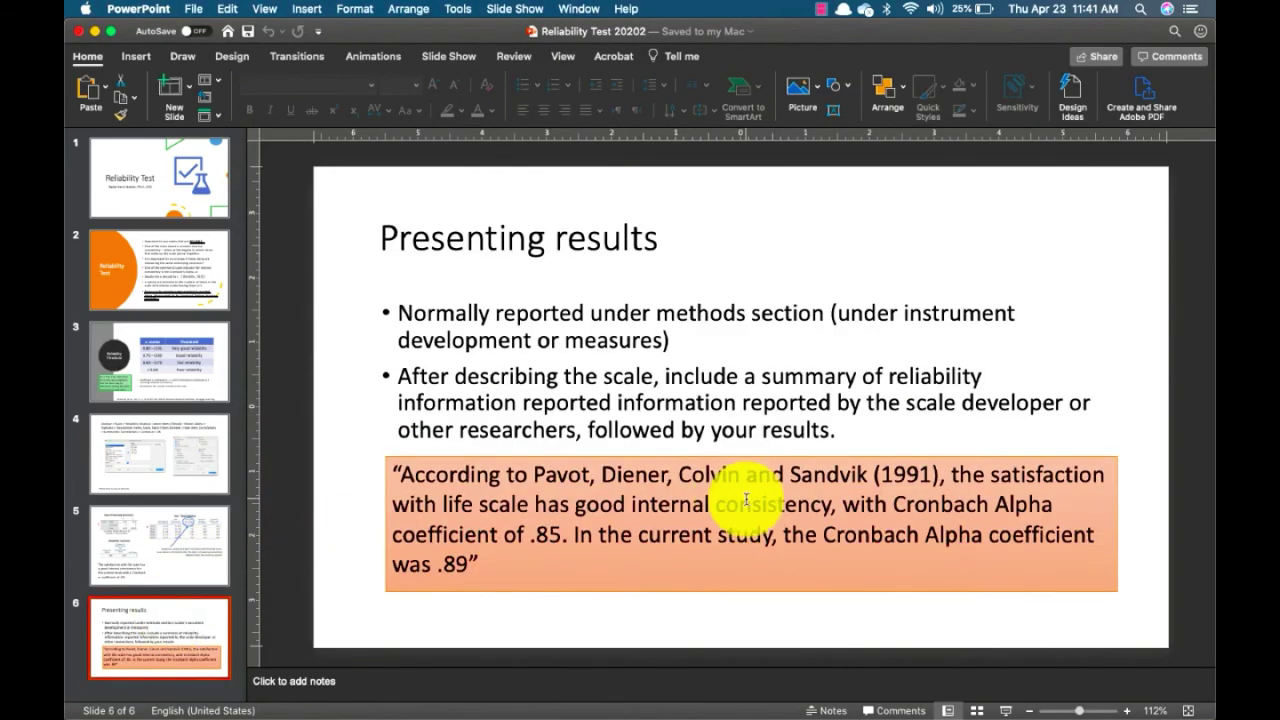